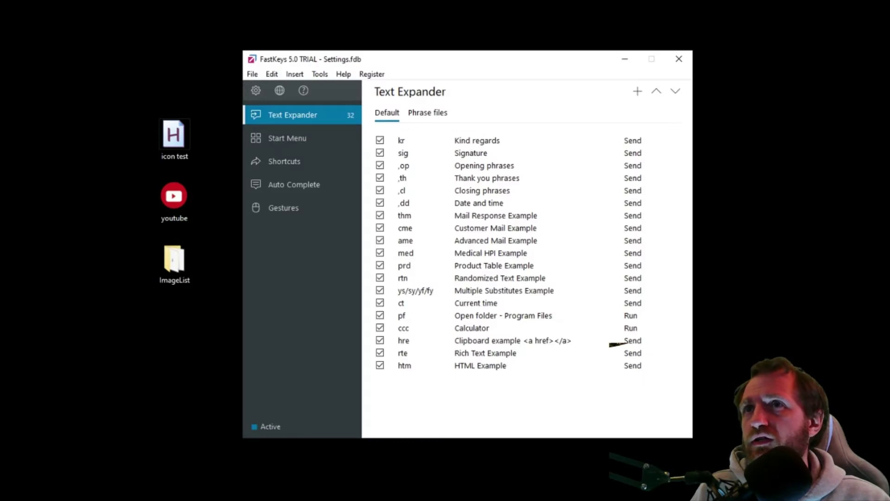
- Disable the Date and time and Mail Response Example entries in the Text Expander list, and re-enable both
drag(505, 67, 558, 90)
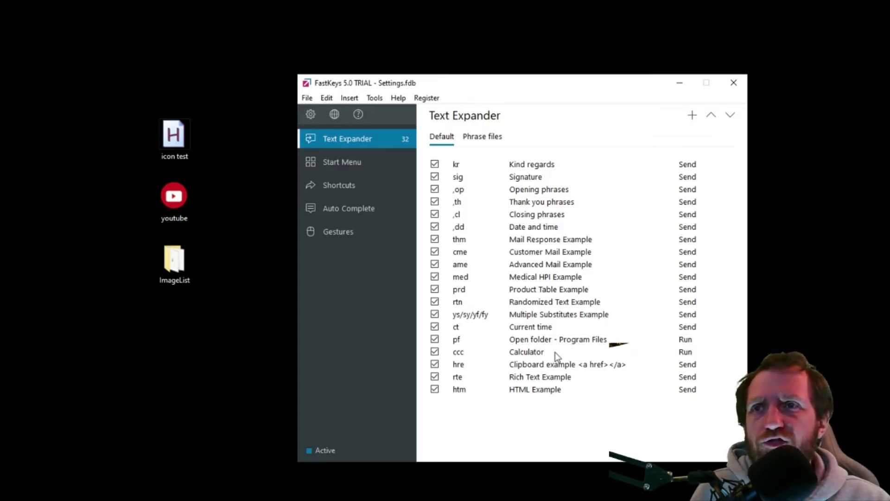
click(434, 227)
click(435, 239)
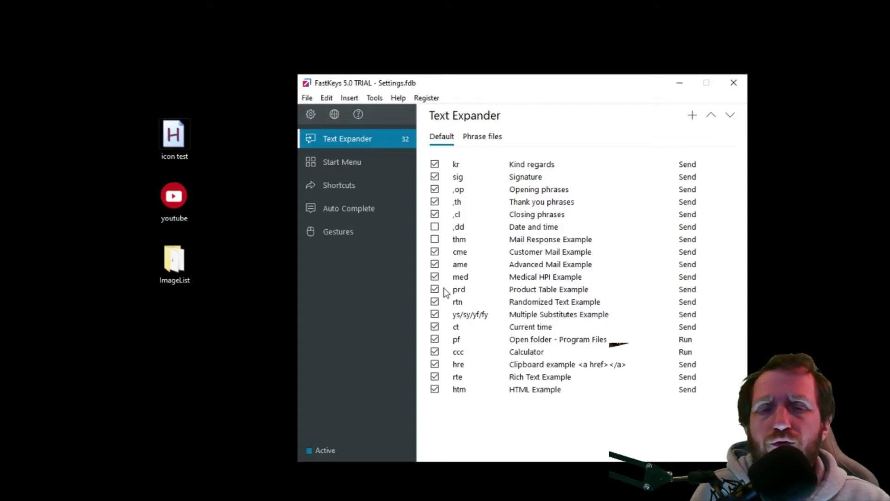
click(435, 239)
click(435, 227)
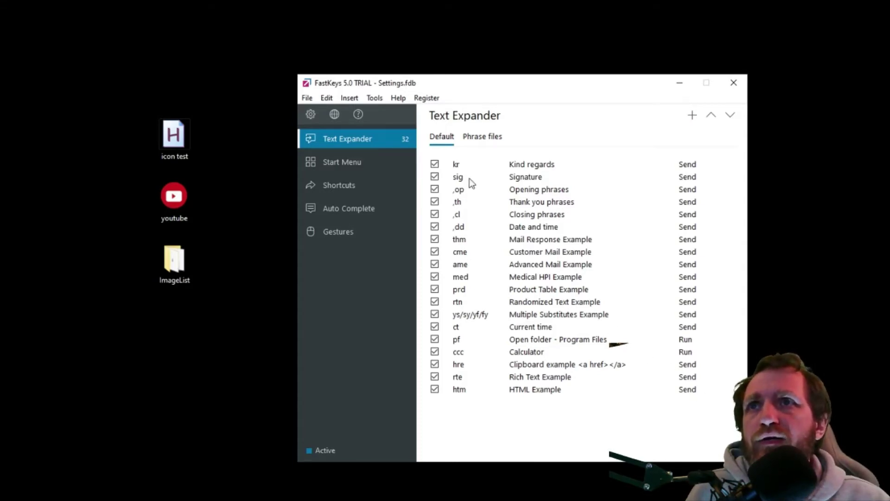
- Pick the Kind regards entry as the one to test and open Notepad
click(529, 168)
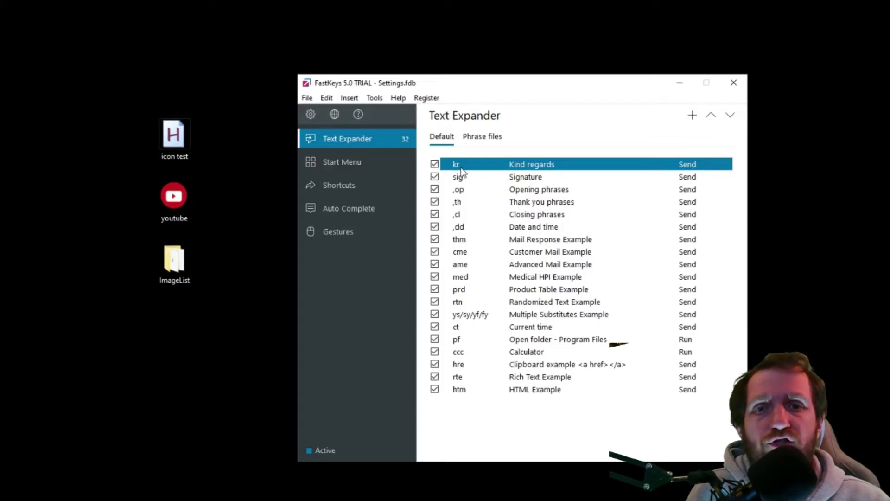
key(super)
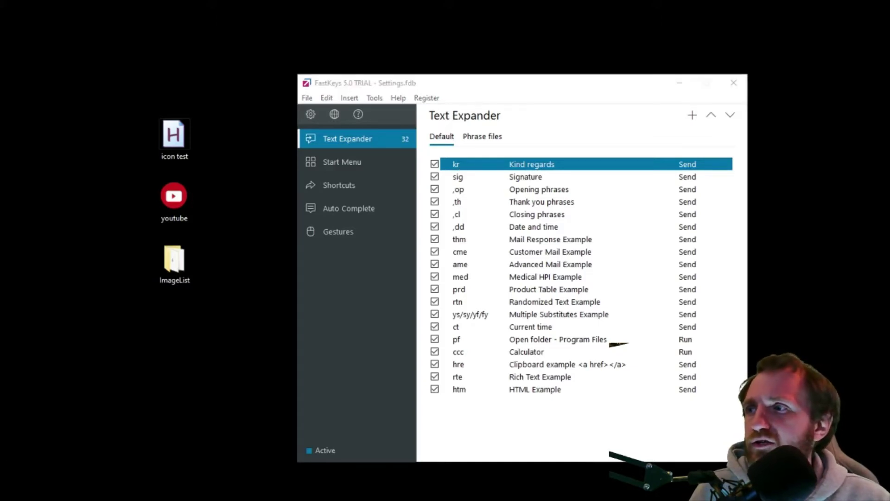
text(kr)
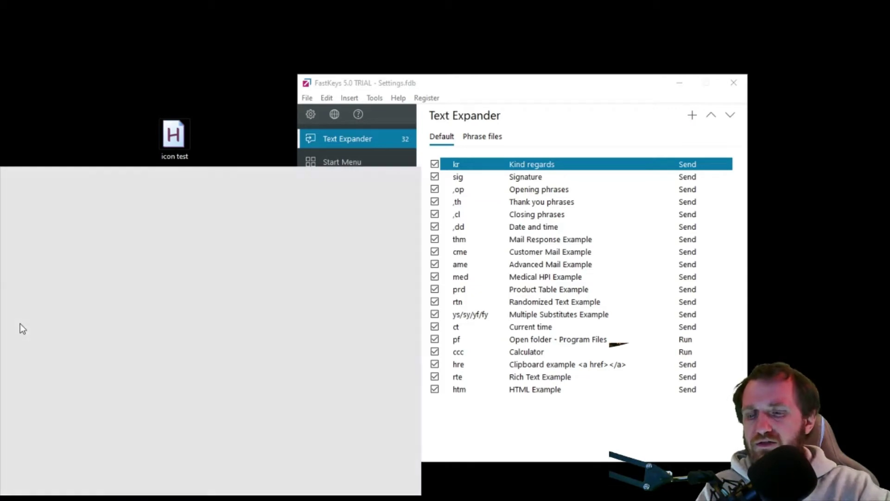
key(BackSpace)
key(BackSpace)
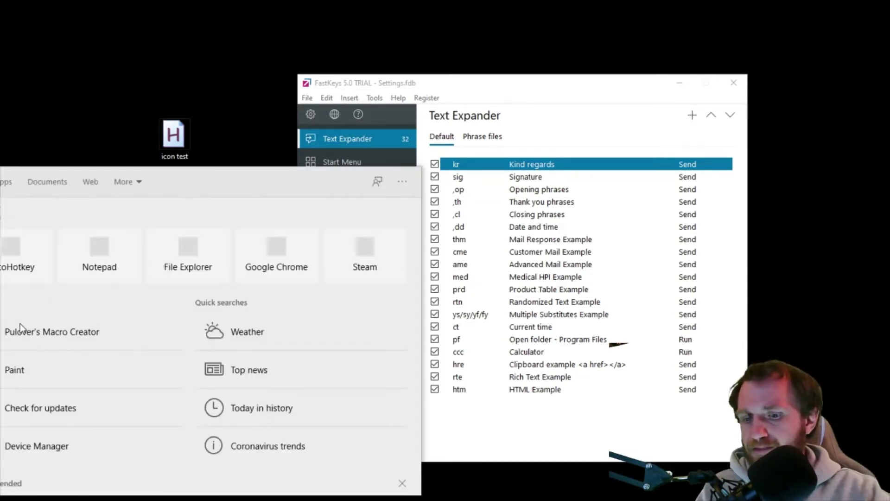
text(note)
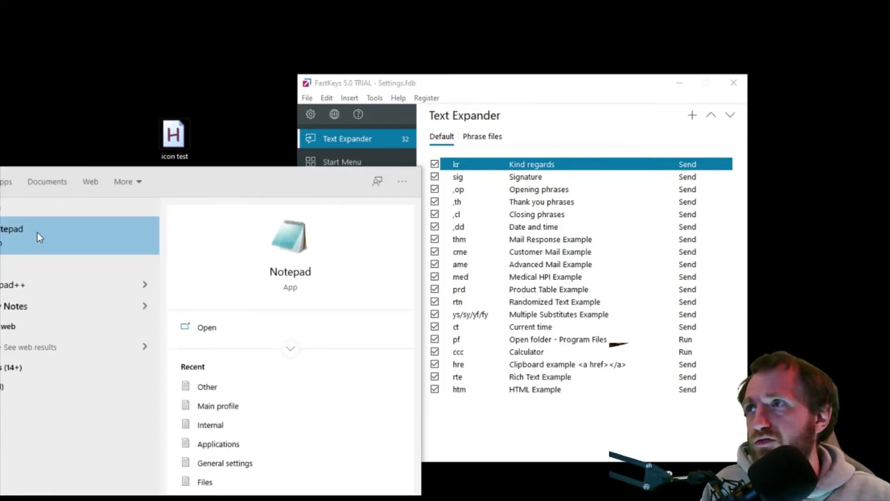
click(37, 232)
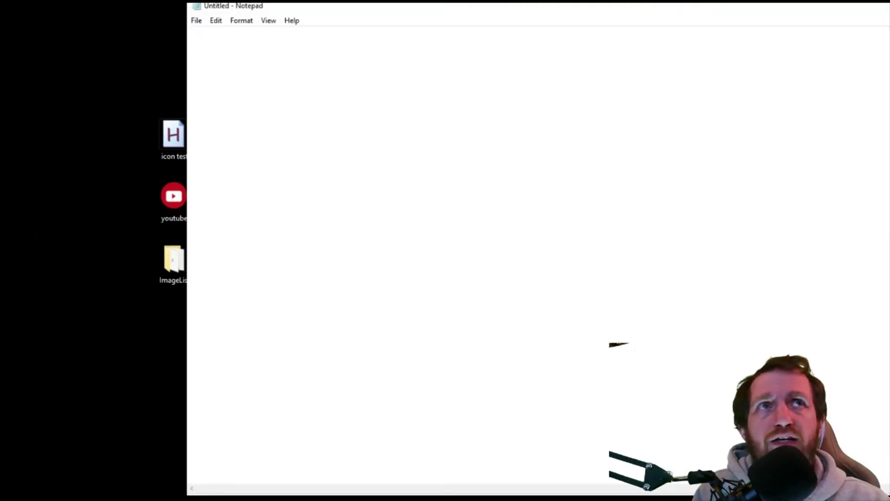
- Restore the Notepad window from full screen, shrink it, and place it over the lower part of the expander list
double_click(721, 6)
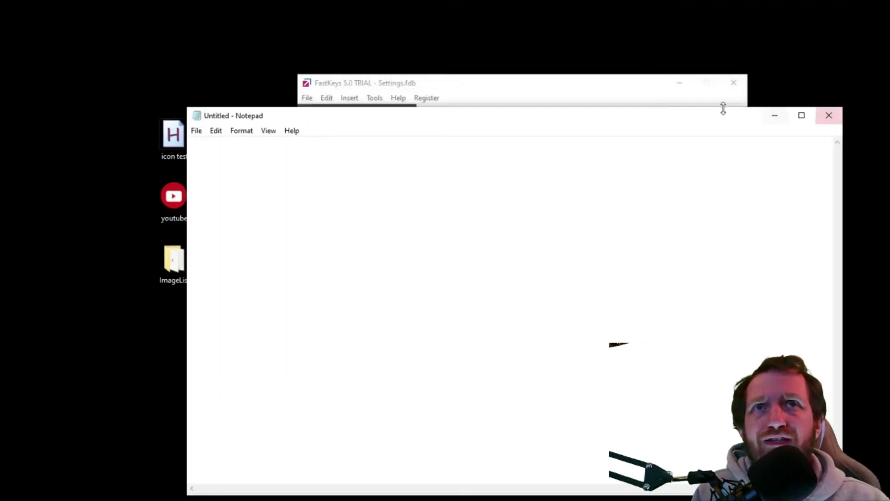
drag(721, 118, 588, 50)
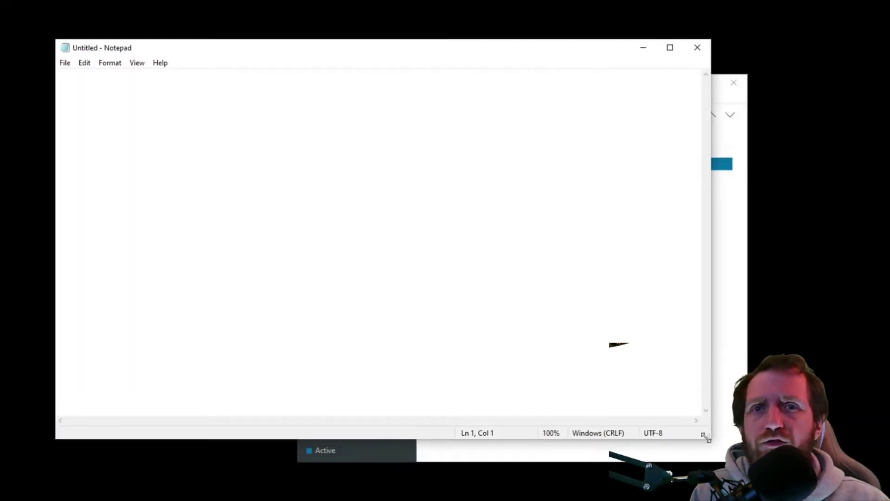
drag(504, 55, 667, 95)
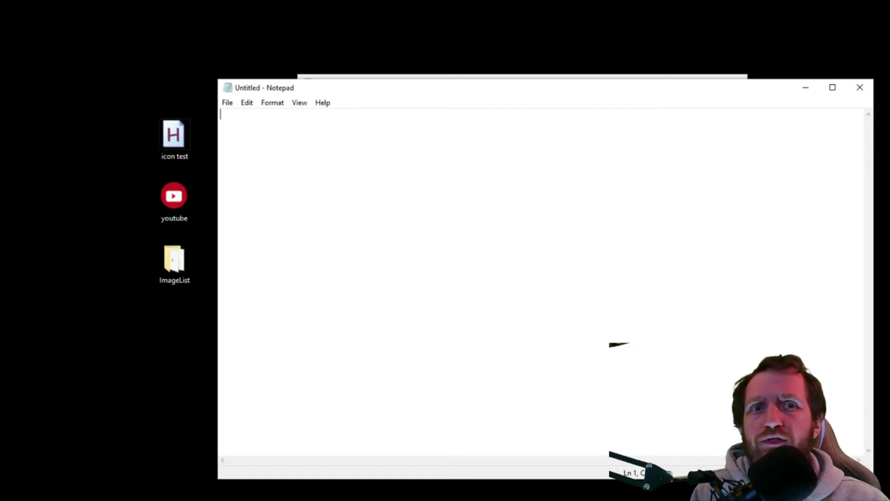
drag(872, 478, 570, 307)
drag(440, 87, 626, 197)
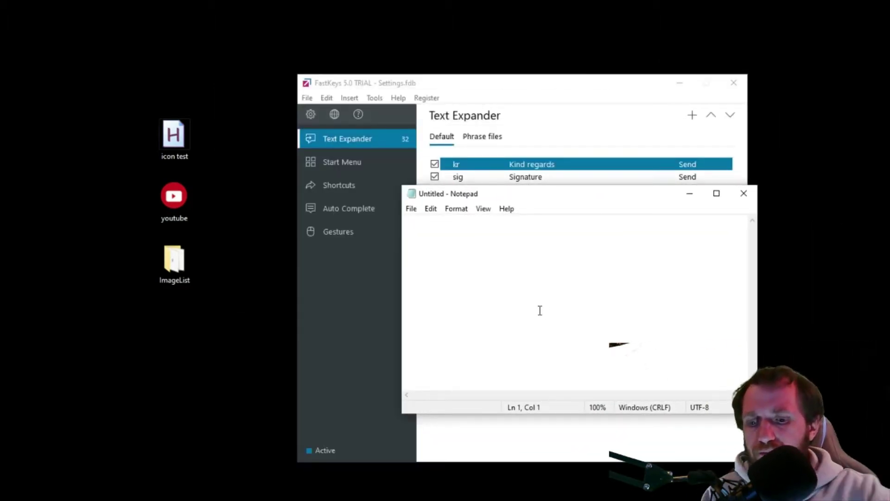
- Enter the abbreviation kr in Notepad, trigger its expansion with a new line, and highlight the expanded text
text(kr)
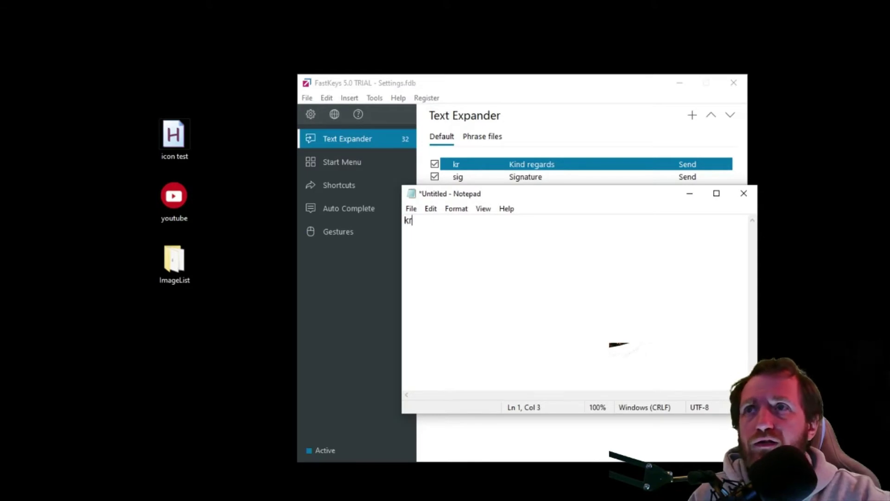
key(Return)
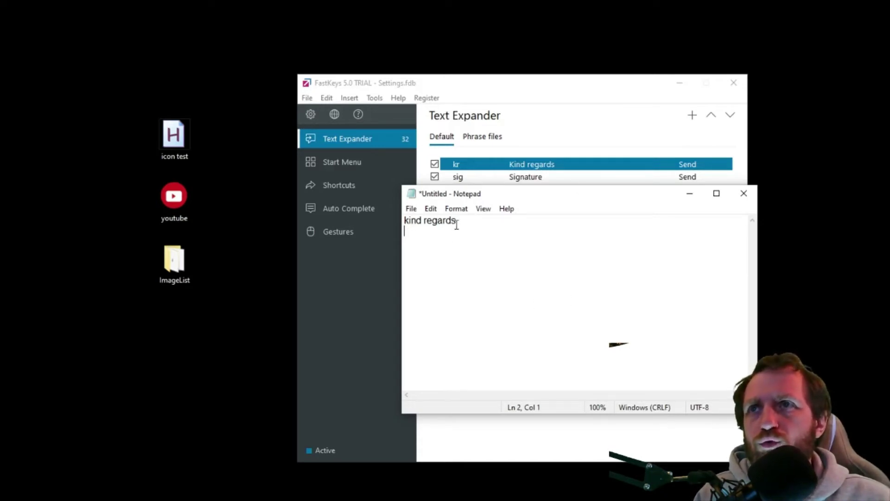
drag(453, 225, 404, 224)
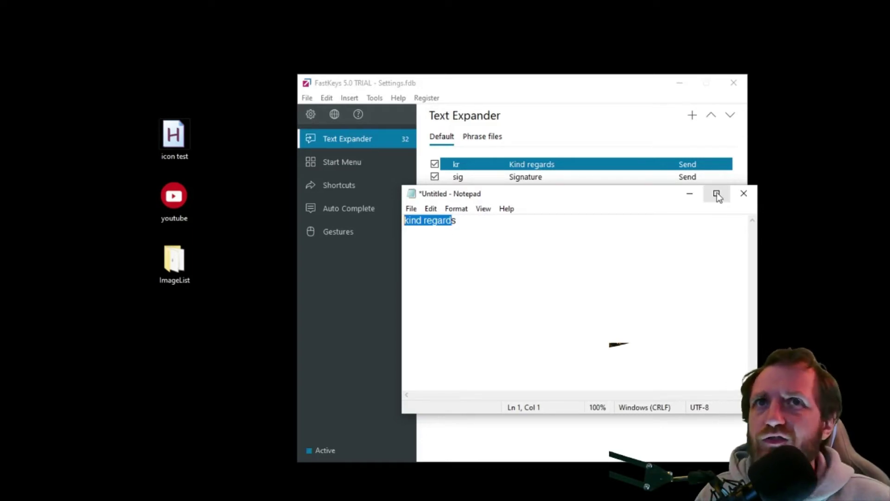
- Move Notepad aside and add a Text Expander entry with the text "hello i am tab nation. welcome to my channel. hope you like it and watch more"
drag(653, 197, 827, 183)
click(664, 441)
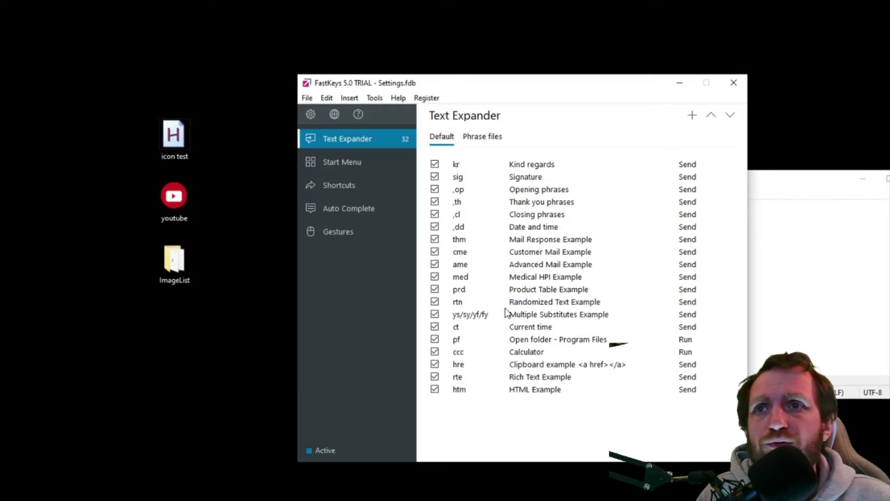
click(692, 116)
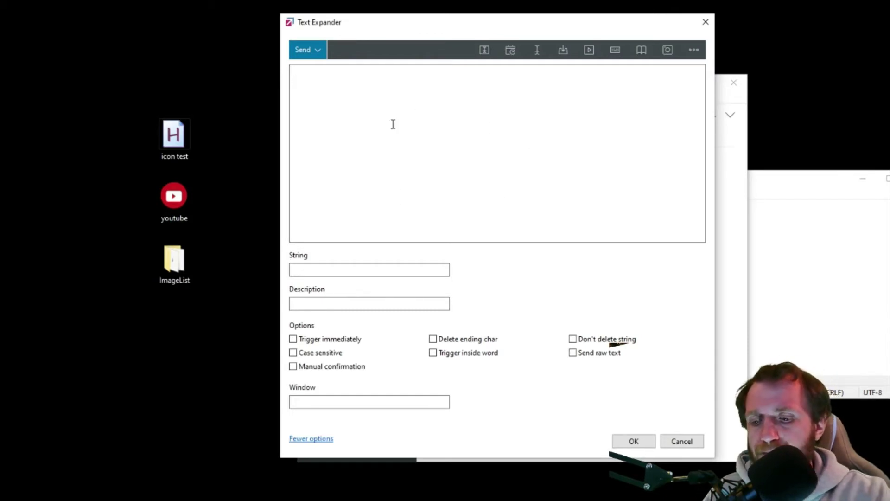
text(h)
key(BackSpace)
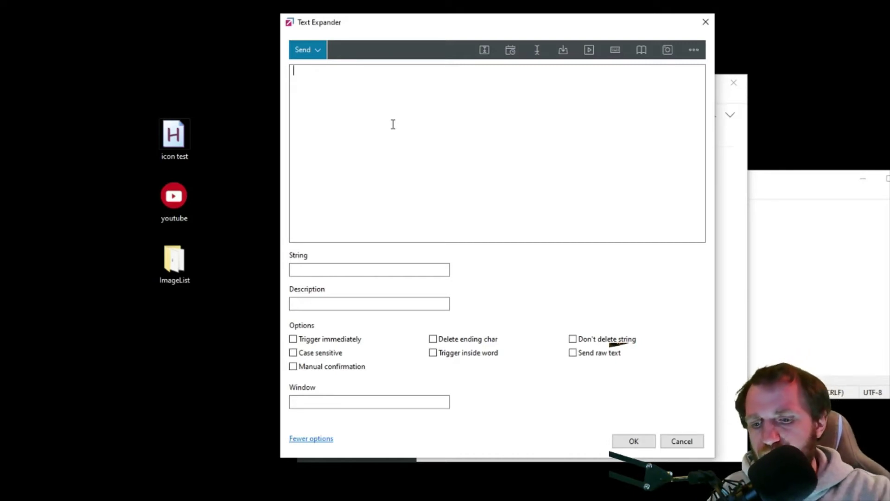
text(hel)
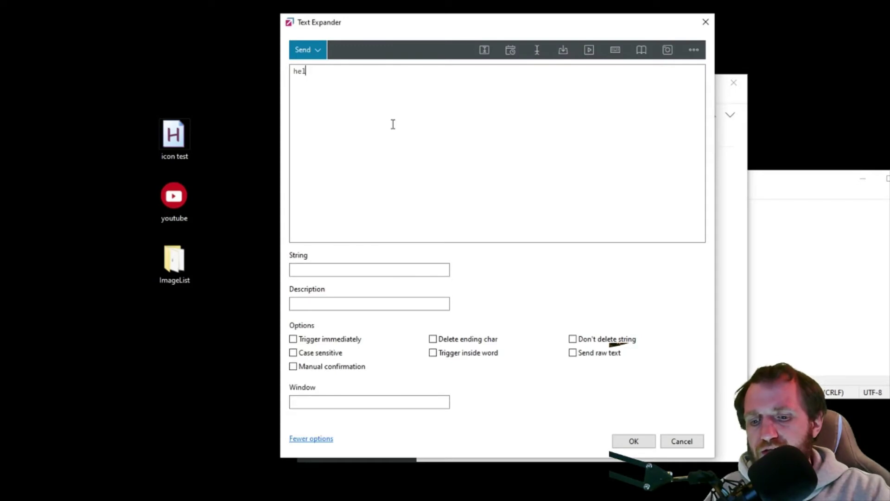
text(lo i am tab n)
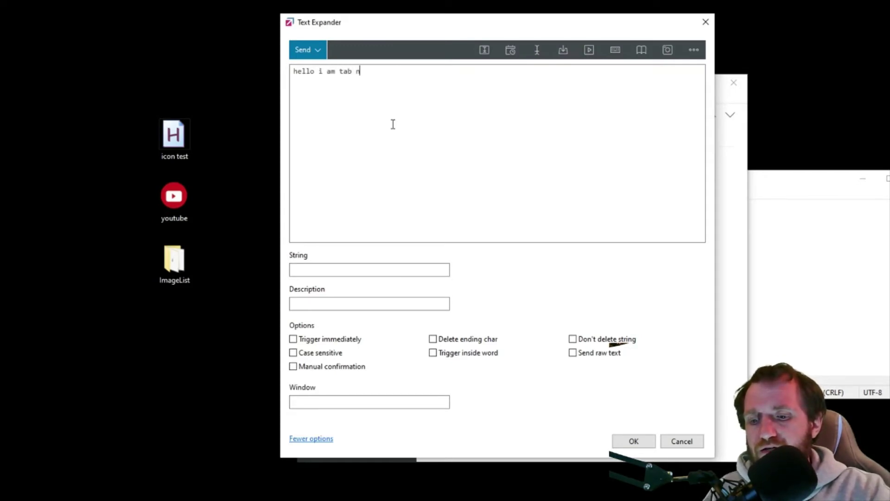
text(ation. w)
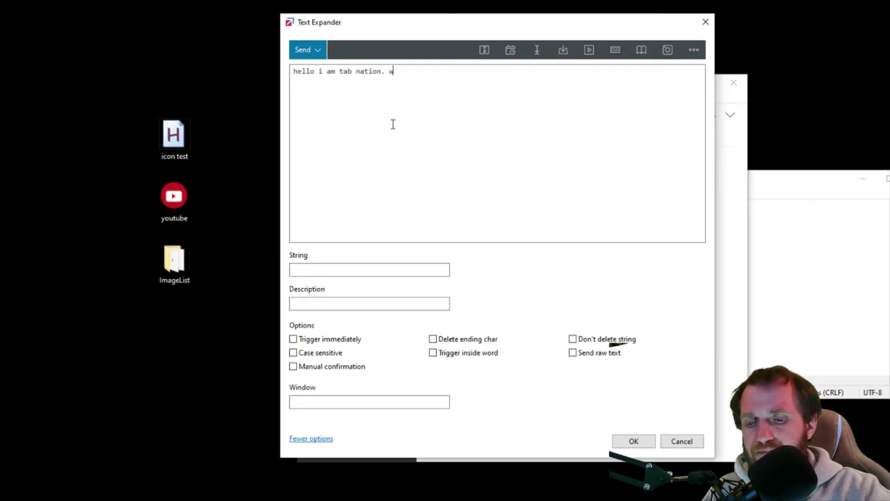
text(elcome to )
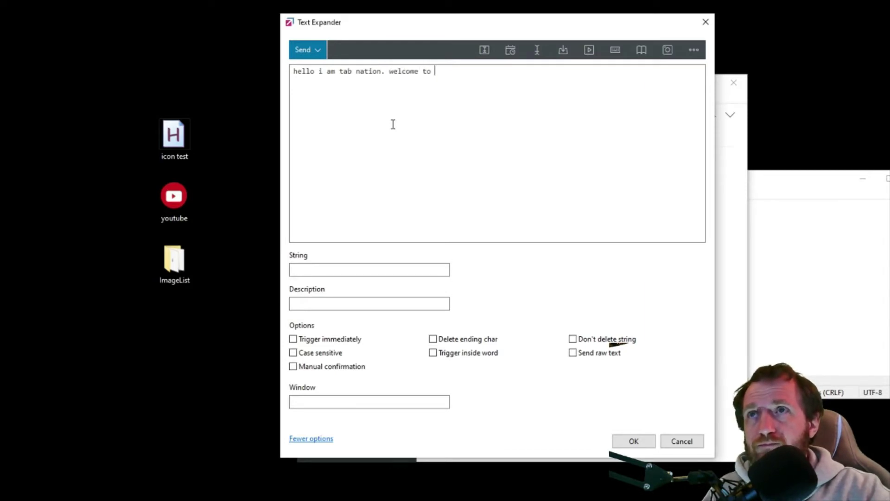
text(my chann)
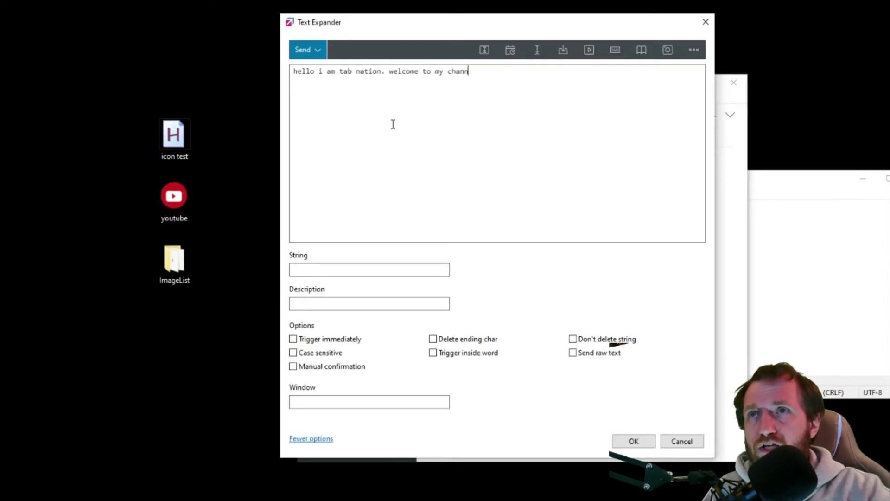
text(el.)
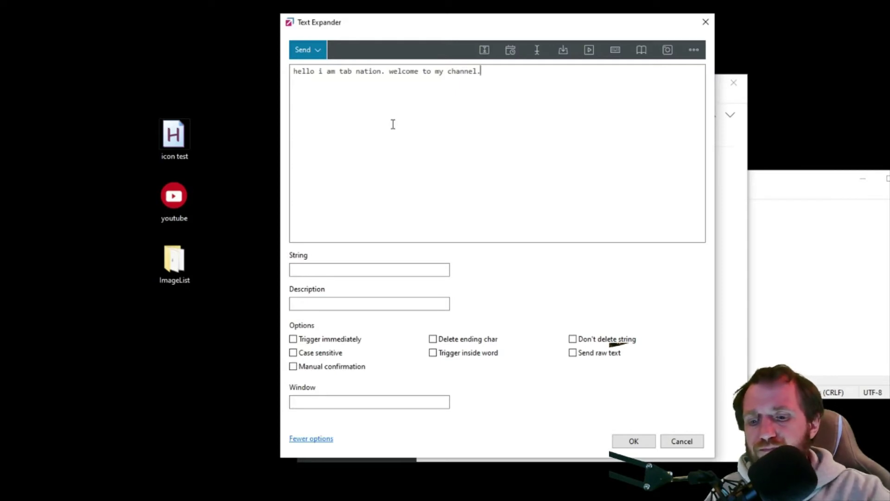
text( hope you like )
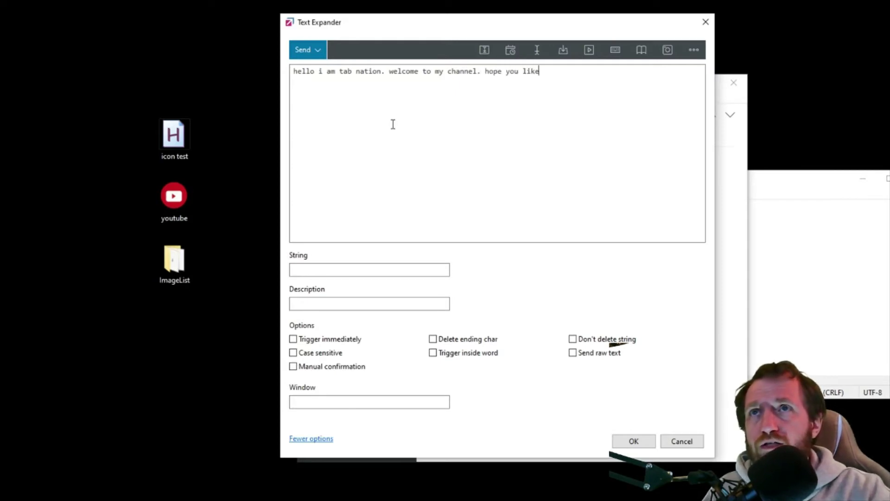
text(it and watch more)
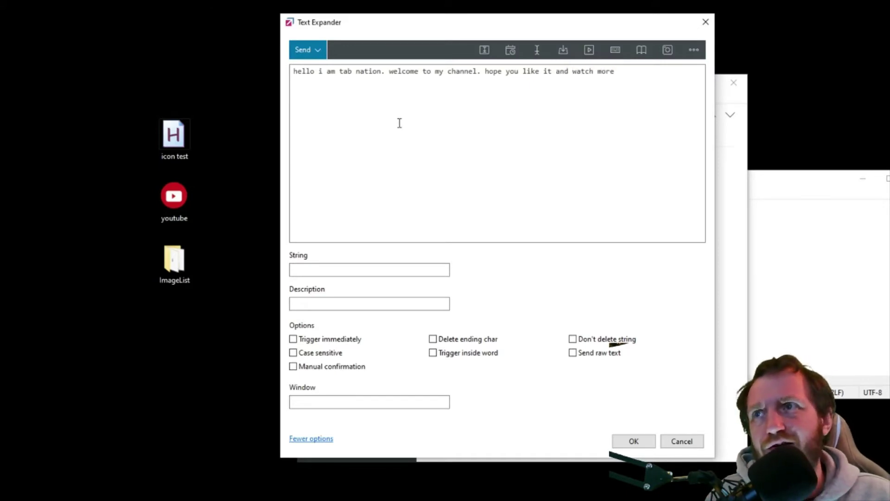
- Set the new entry's trigger string to a1 and its description to "my channel intro"
click(322, 272)
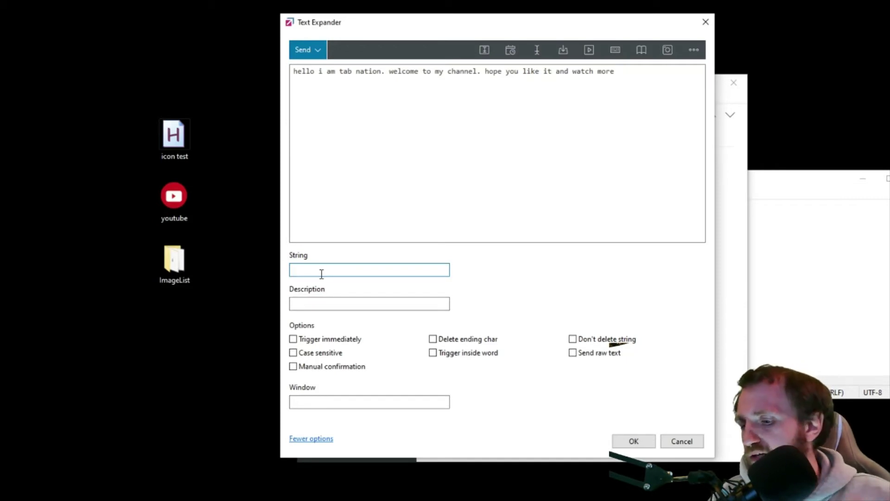
text(a1)
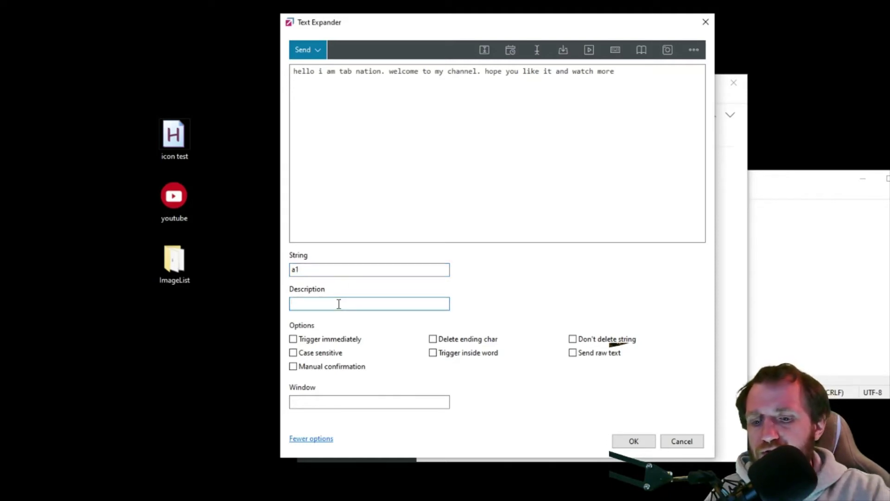
text(my chan)
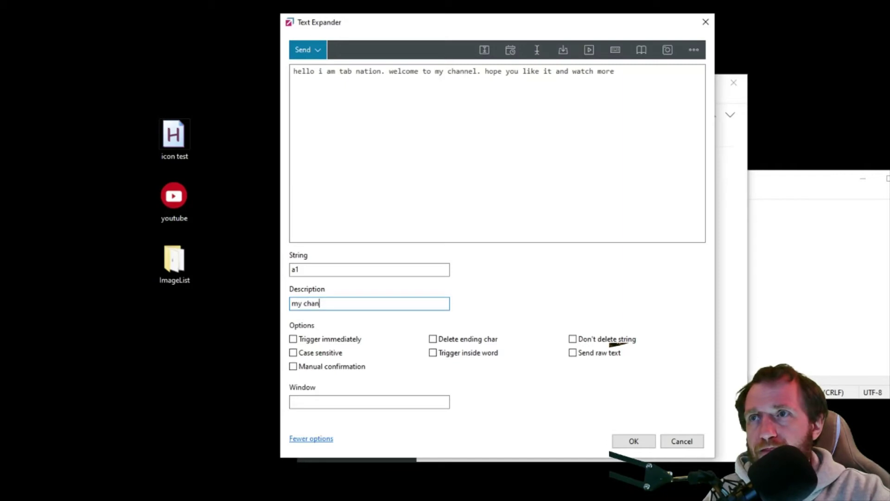
text(nel int)
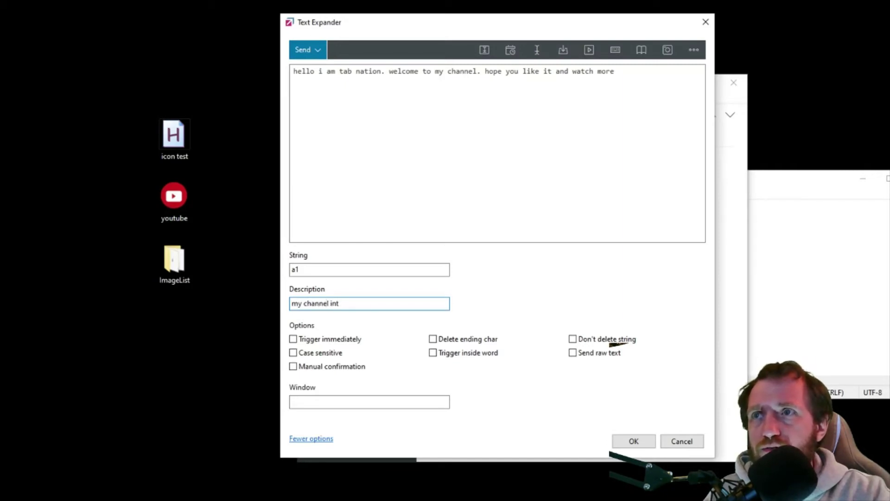
text(ro)
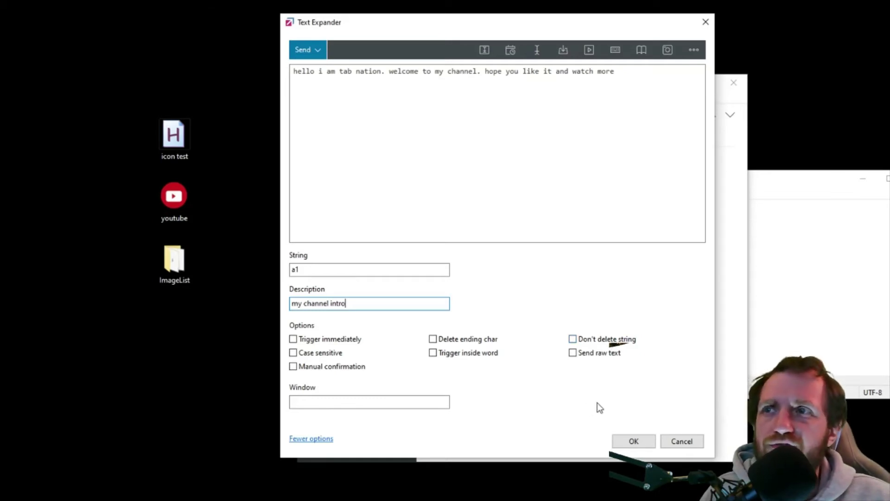
click(367, 400)
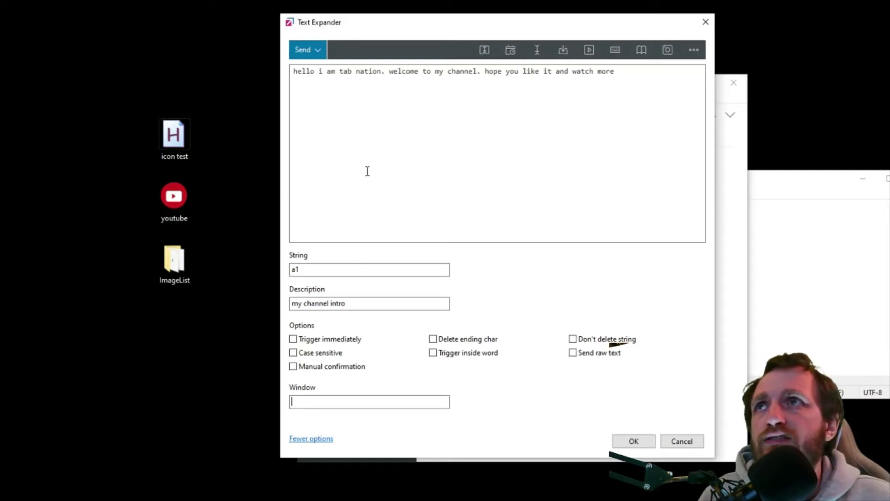
click(308, 52)
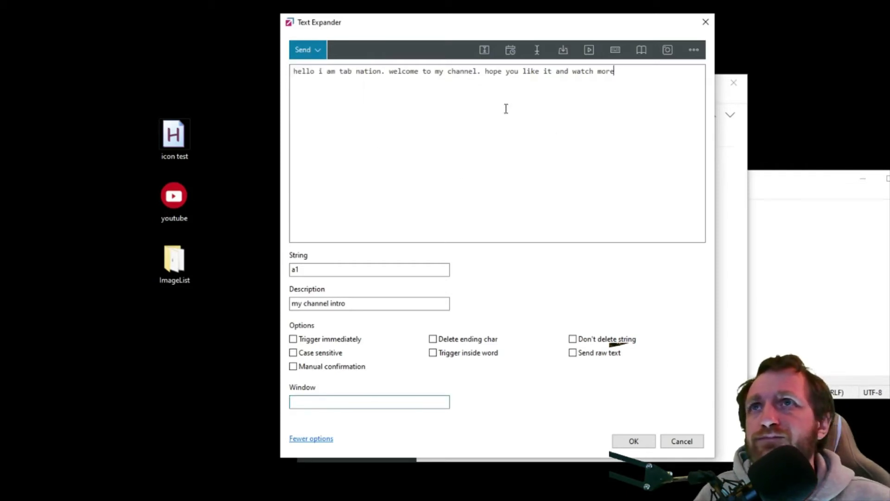
click(555, 137)
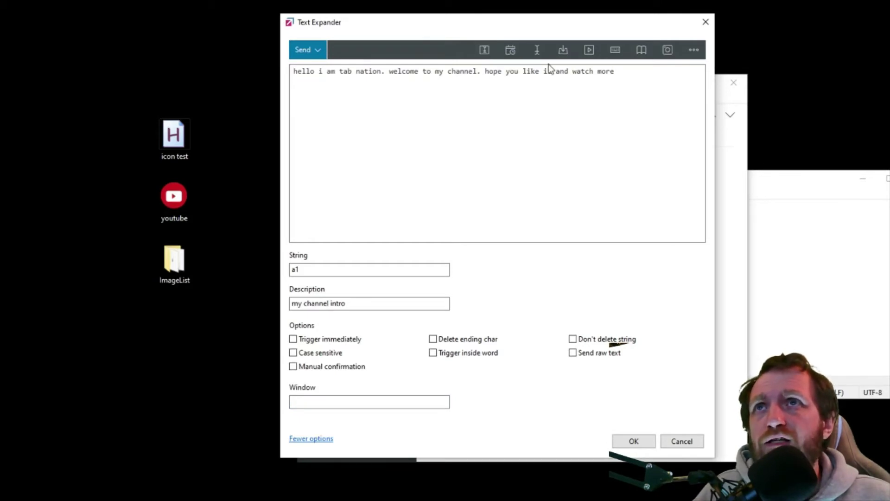
click(511, 51)
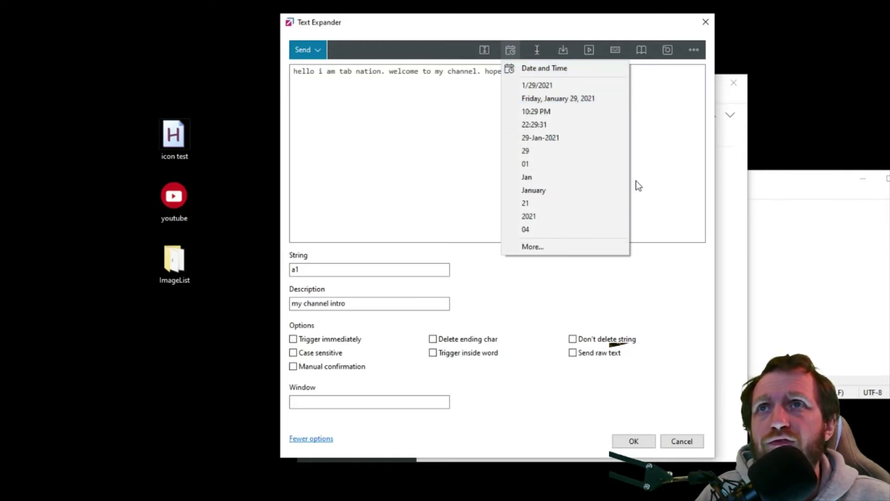
click(661, 169)
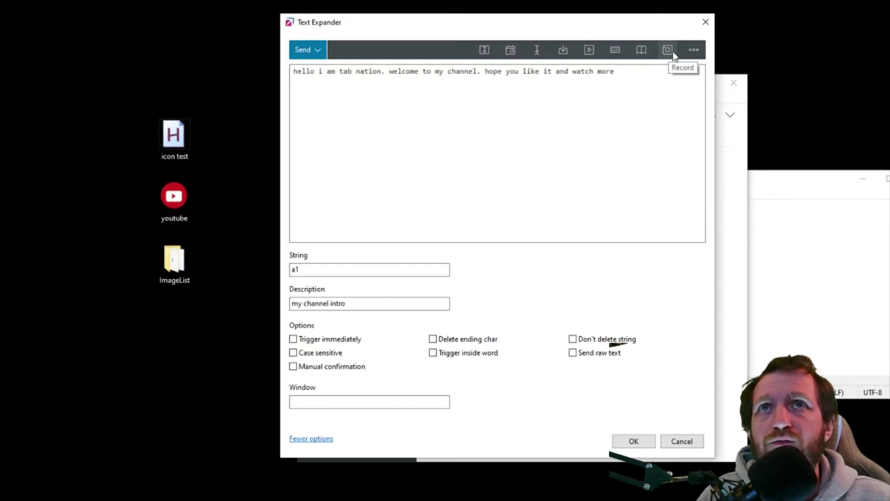
click(698, 52)
click(699, 52)
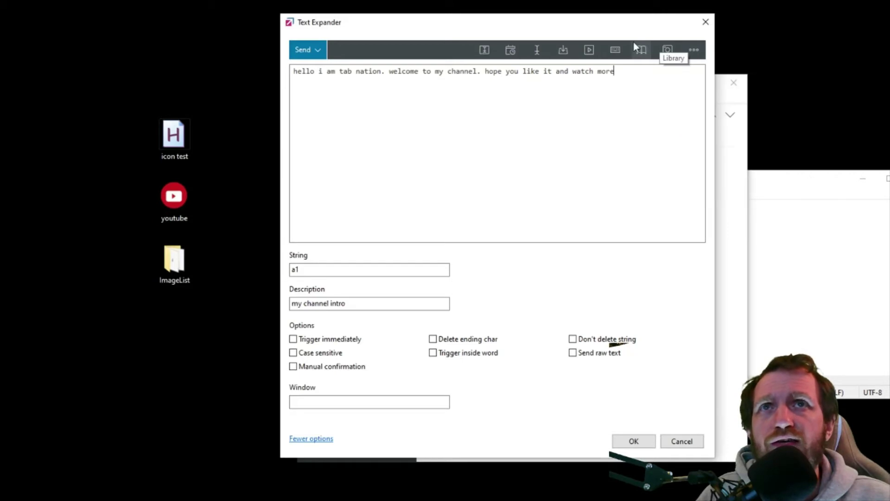
click(693, 49)
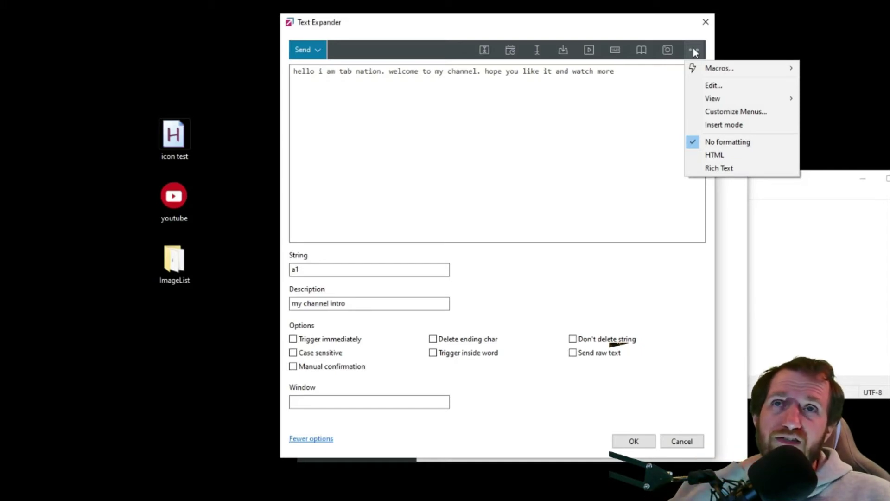
click(694, 48)
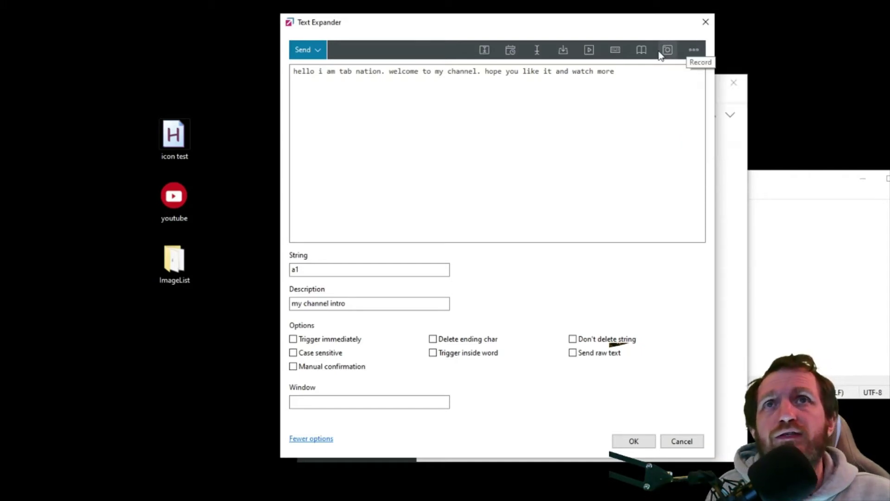
- Switch the a1 entry's text from no formatting to Rich Text
click(695, 52)
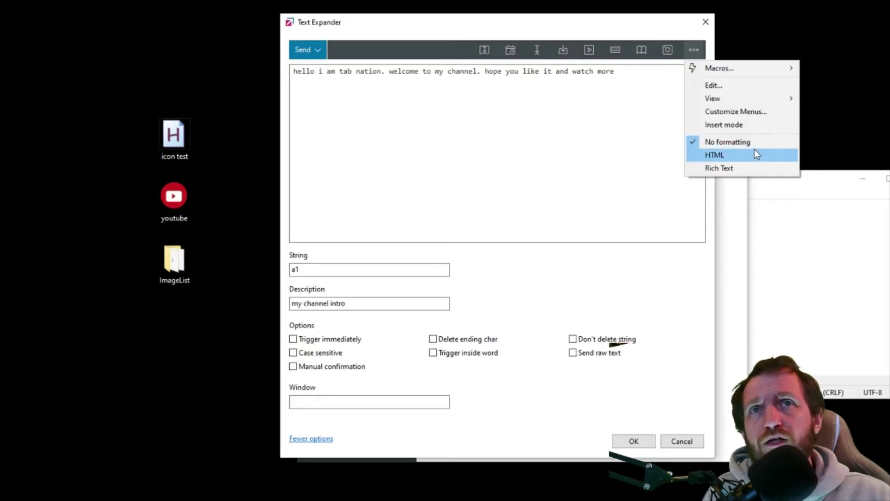
click(727, 166)
click(522, 125)
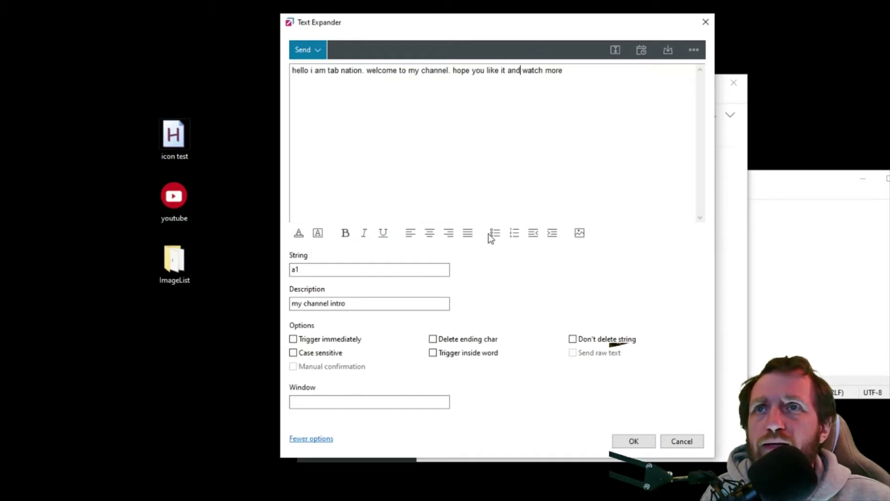
- Set the font size of the words "hope you like i" in the entry text to 16
drag(504, 74, 452, 71)
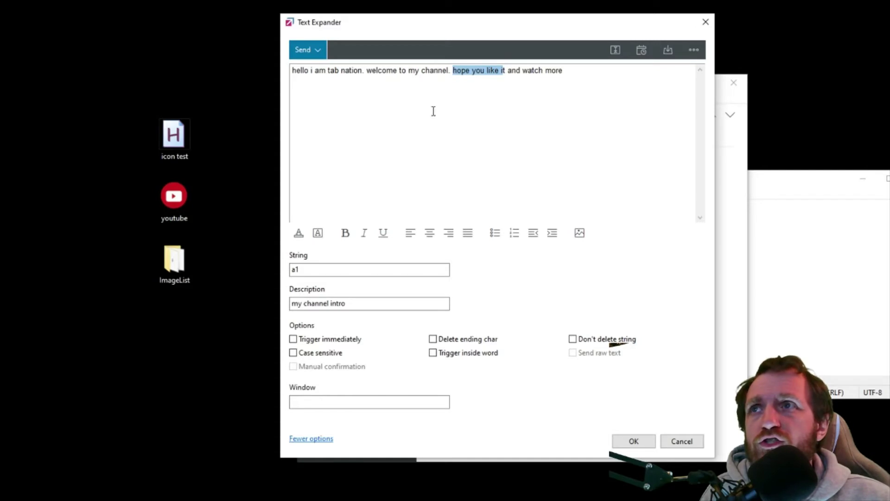
click(298, 233)
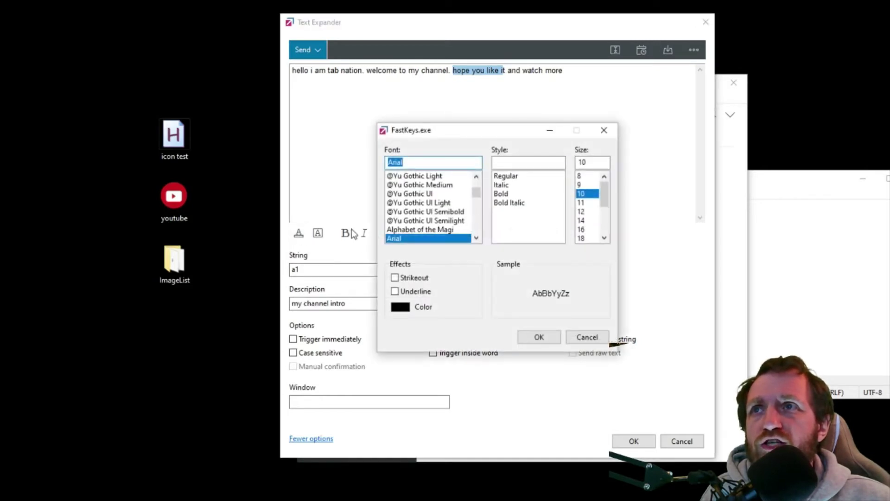
click(584, 231)
click(539, 337)
click(500, 161)
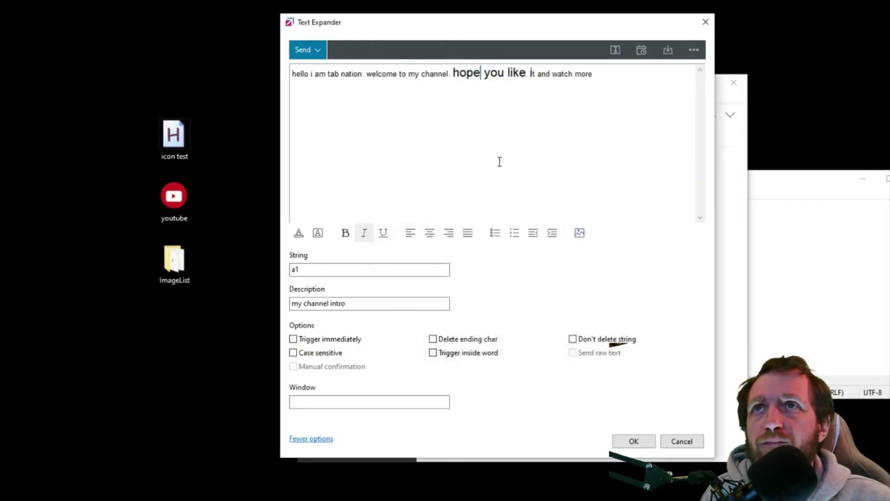
- Underline and bold "channel. hope" in the entry text, and save the a1 entry
drag(482, 74, 421, 74)
click(383, 233)
click(345, 233)
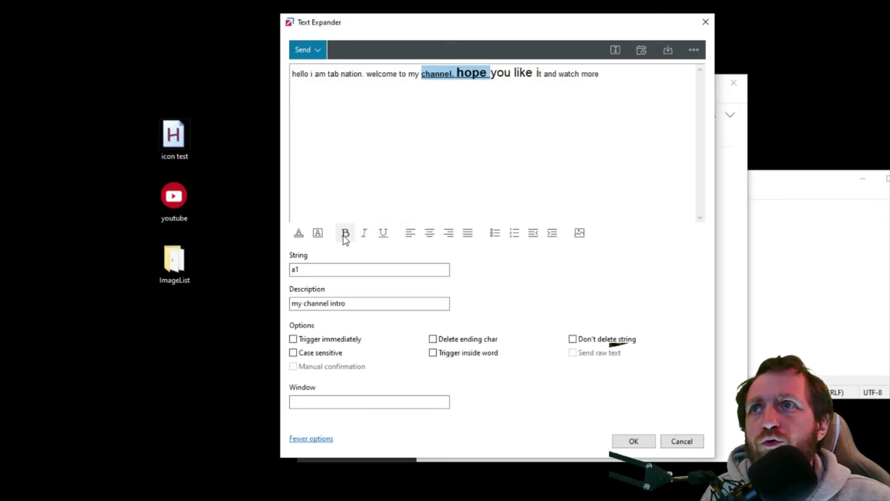
click(434, 194)
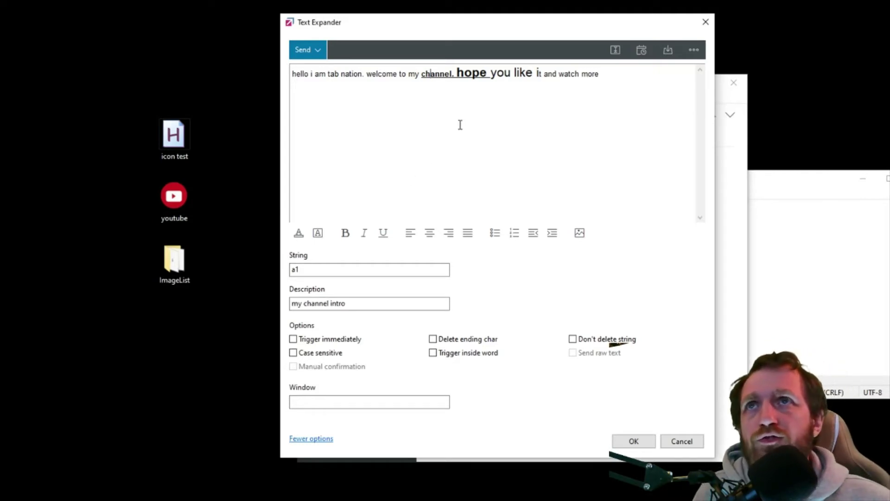
drag(316, 81, 610, 145)
click(611, 145)
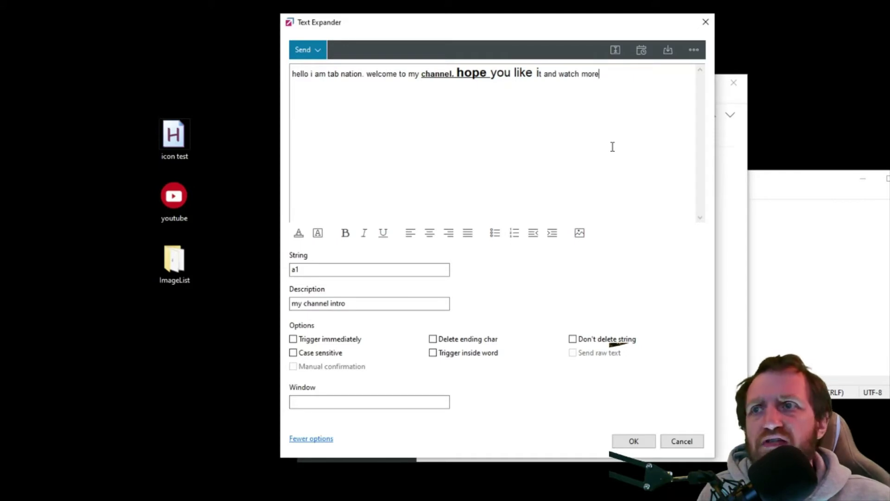
click(634, 441)
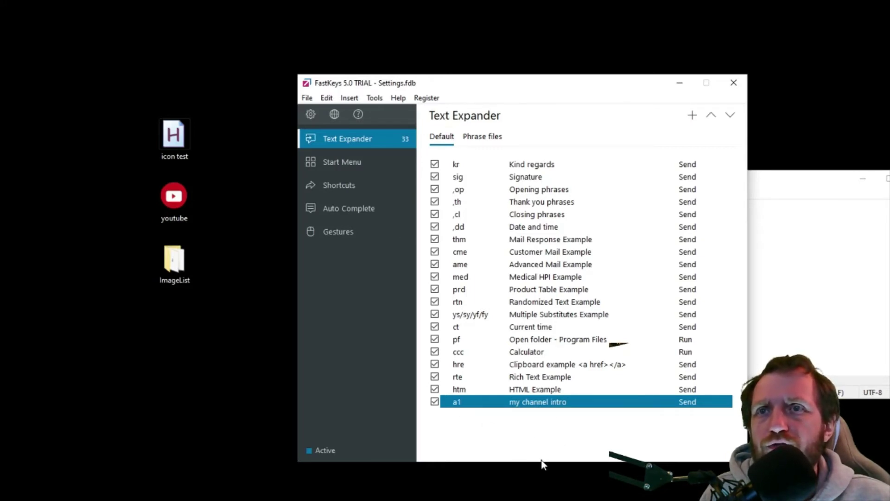
- Add blank lines below "kind regards" in Notepad, enter the abbreviation a1, and trigger its expansion
click(814, 274)
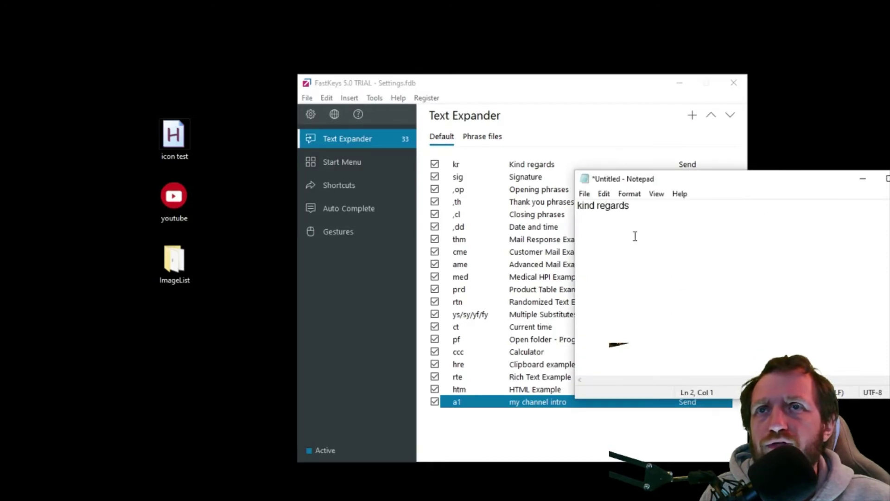
key(Return)
key(Return)
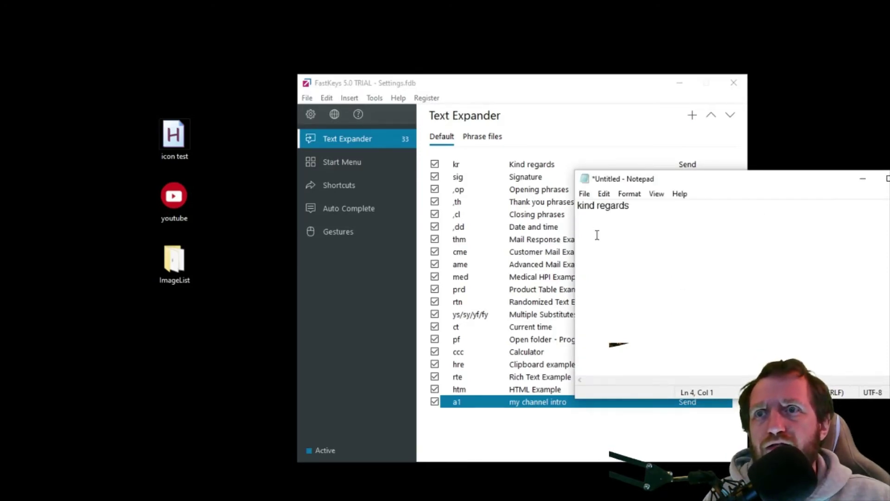
text(a1)
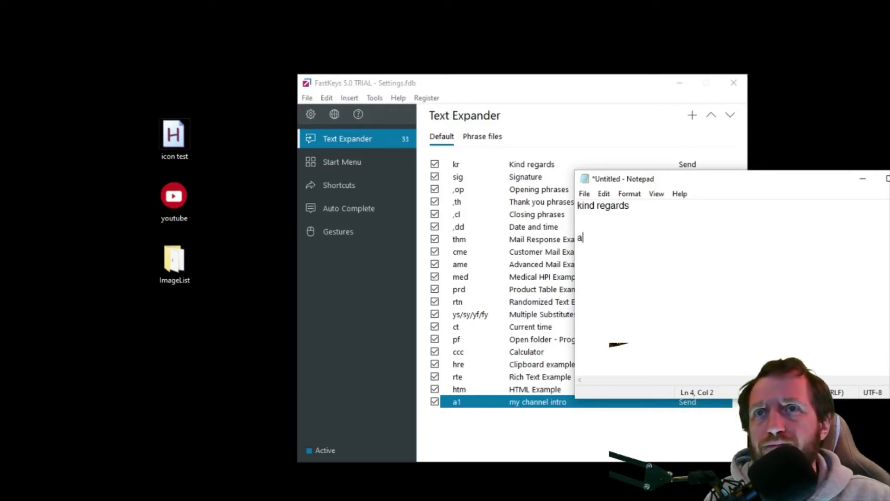
key(BackSpace)
key(BackSpace)
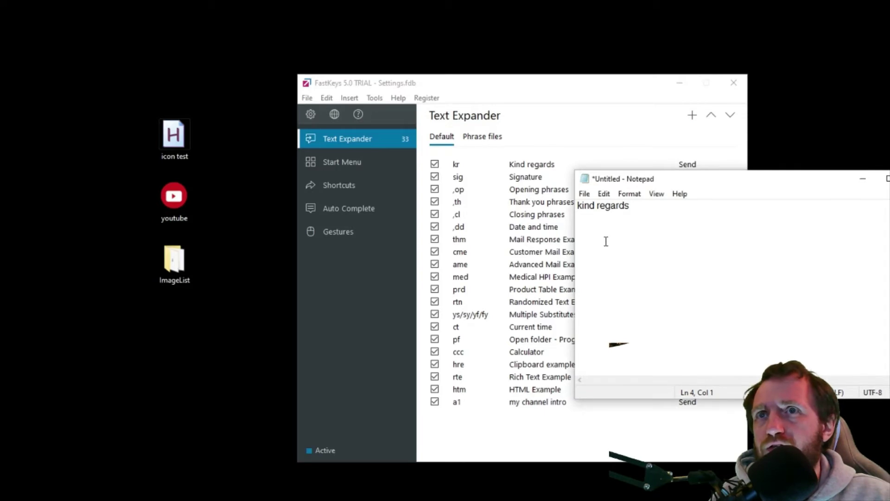
text(a1')
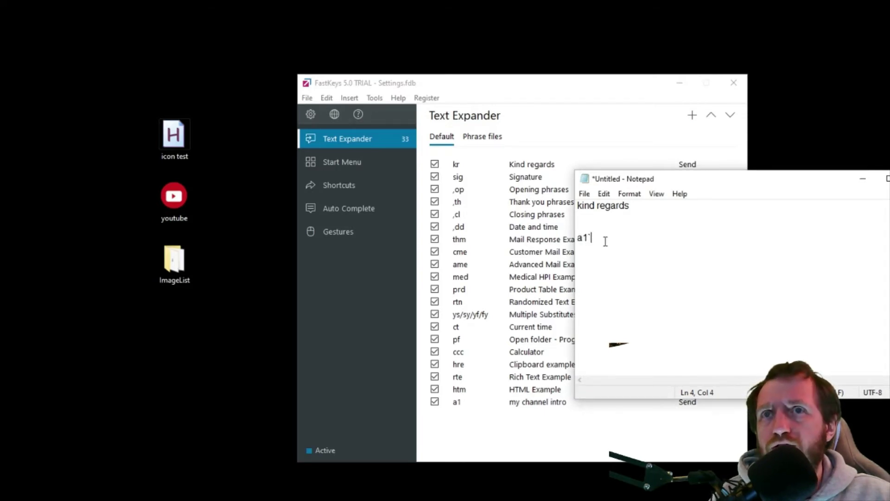
key(space)
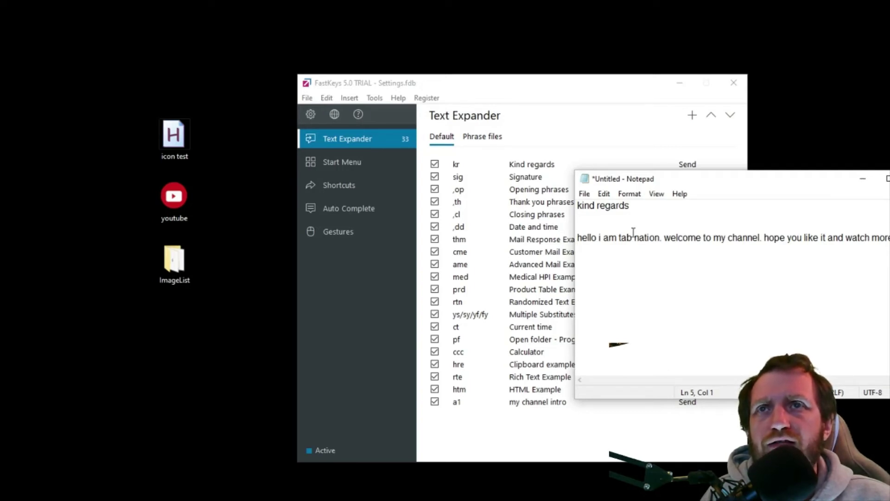
- Shift Notepad to bring the whole expanded sentence into view and highlight its "hope you like" part to check the formatting
drag(657, 183, 633, 193)
drag(578, 248, 870, 249)
click(862, 269)
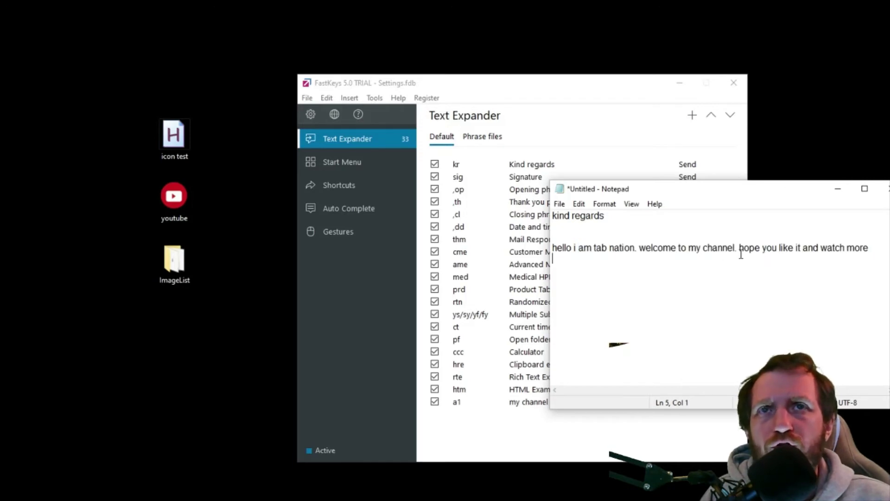
drag(788, 250, 739, 242)
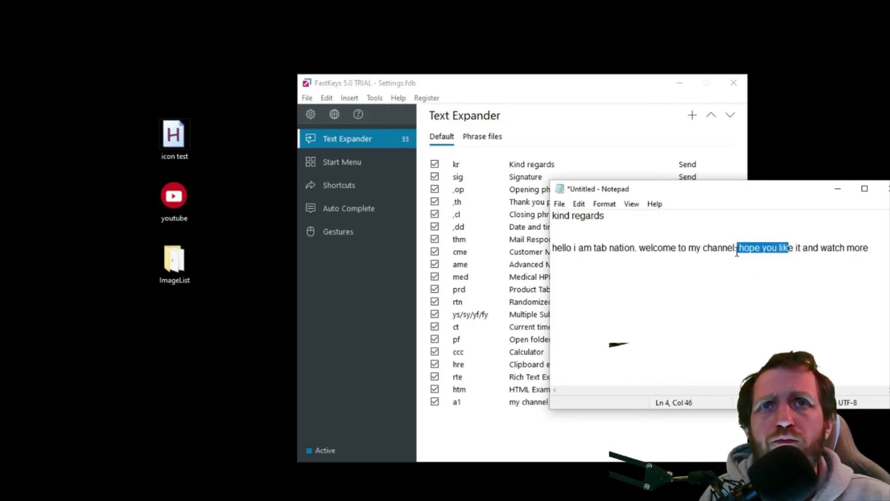
click(757, 280)
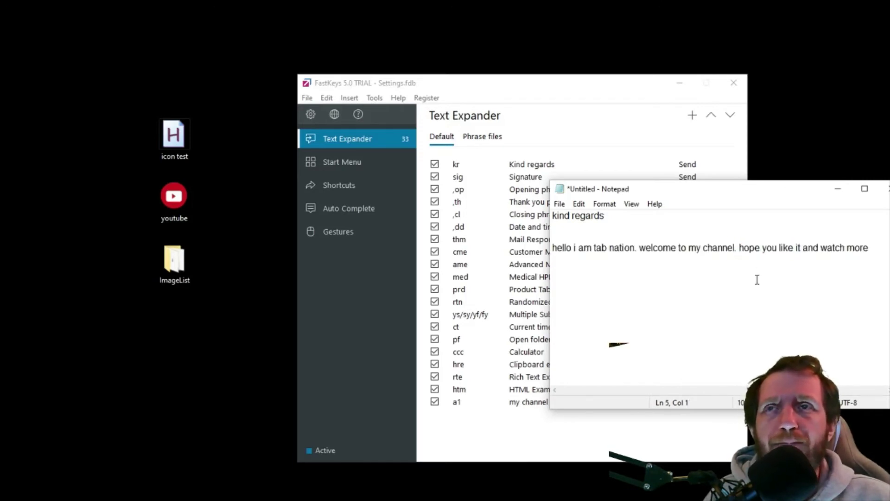
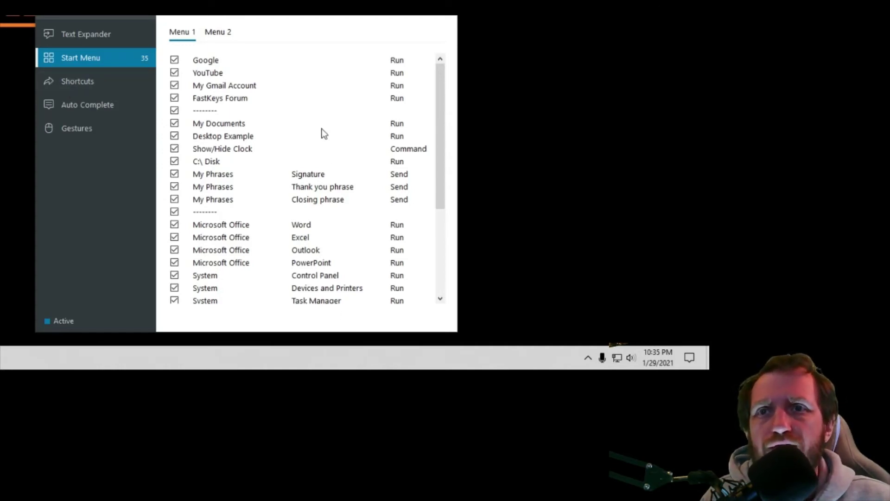
- Look through the Start Menu entries of Menu 1, from Google down to the Power commands
click(264, 139)
scroll(261, 204, down, 3)
scroll(260, 204, up, 3)
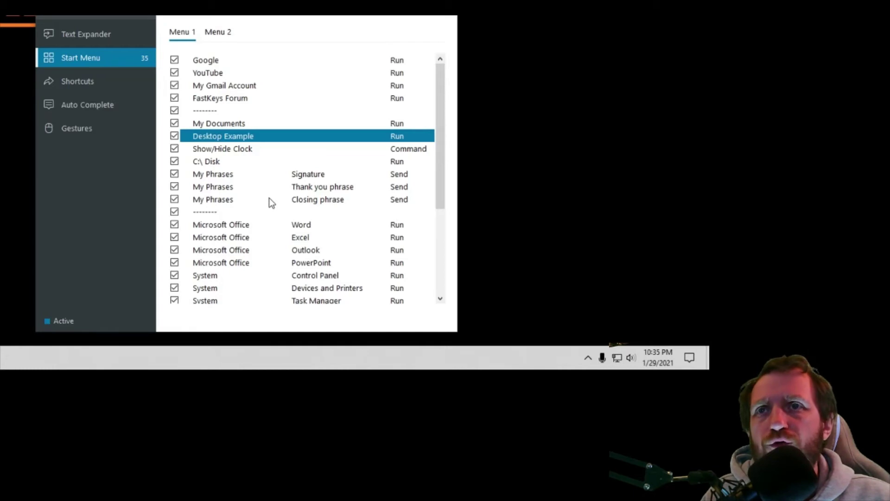
click(210, 62)
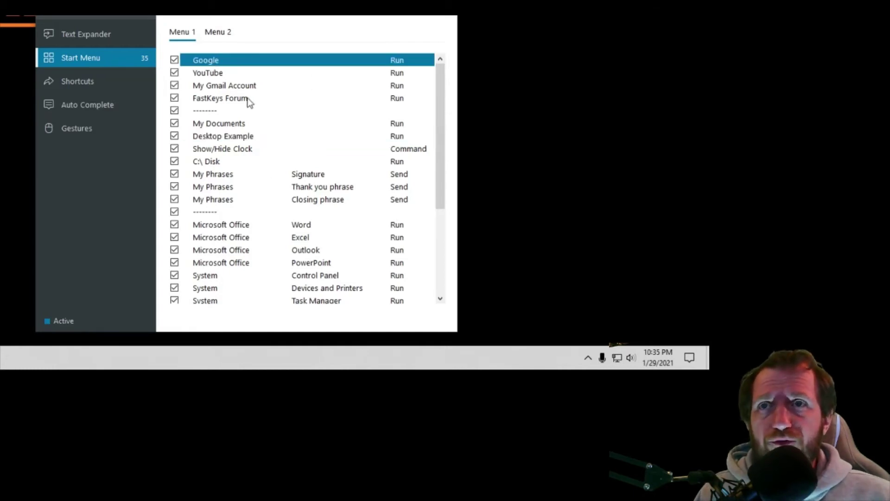
scroll(245, 171, down, 4)
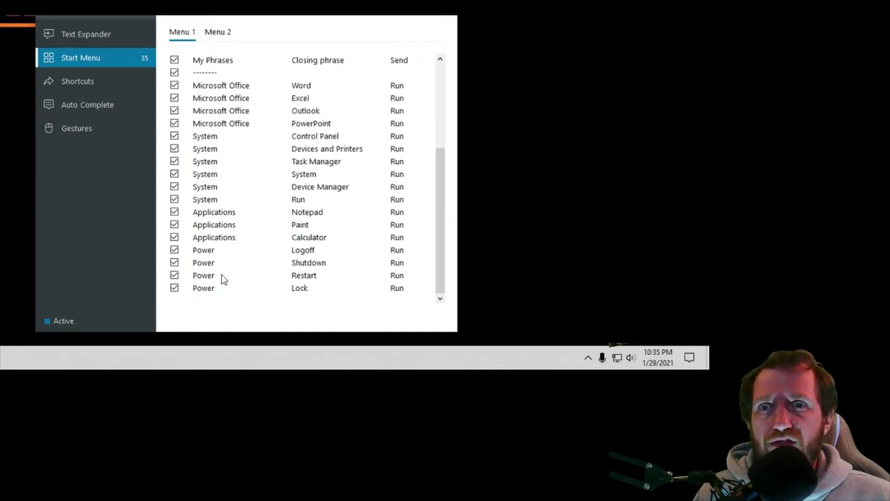
scroll(222, 276, up, 4)
- View the blank new-entry form and the Google entry's options list, leaving both without saving
click(408, 18)
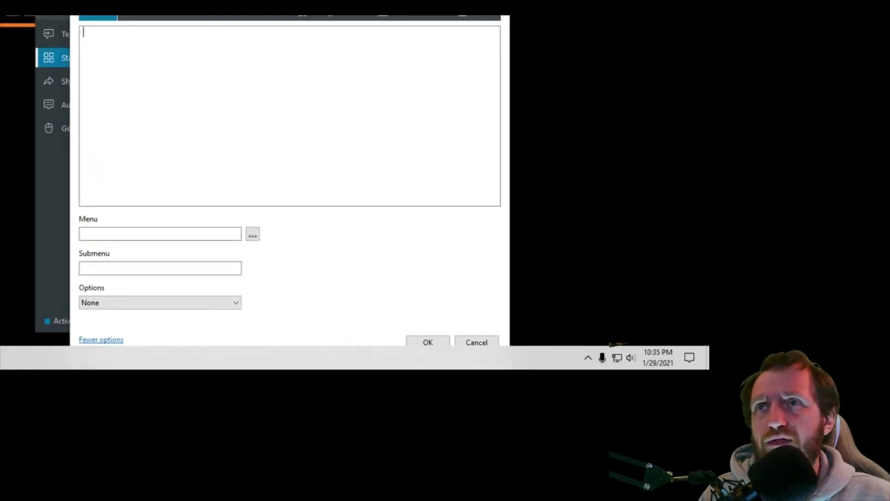
click(394, 256)
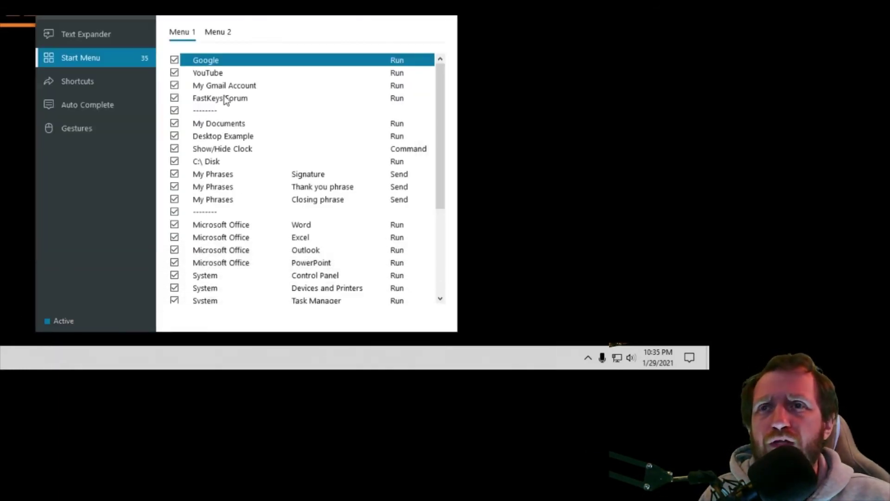
right_click(207, 60)
click(234, 80)
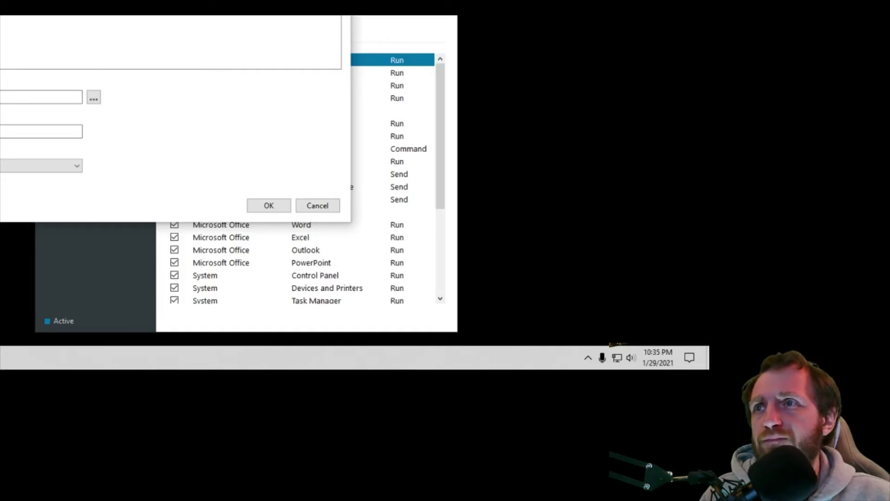
click(45, 167)
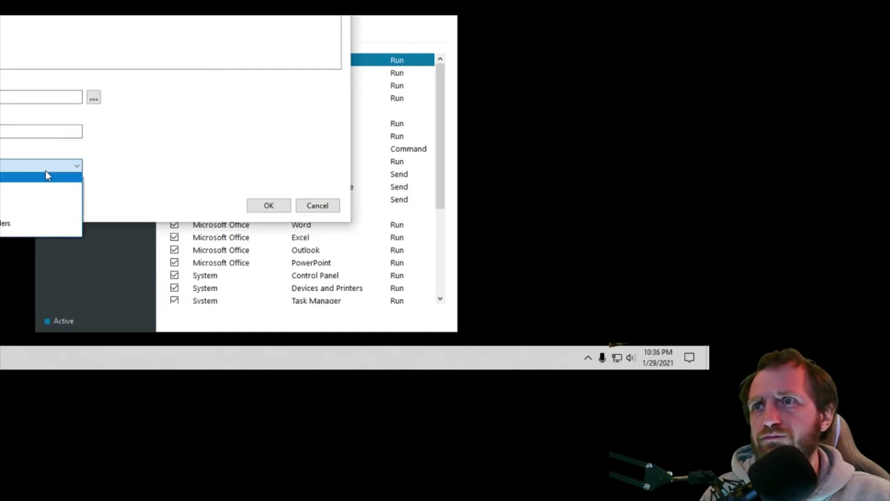
click(175, 132)
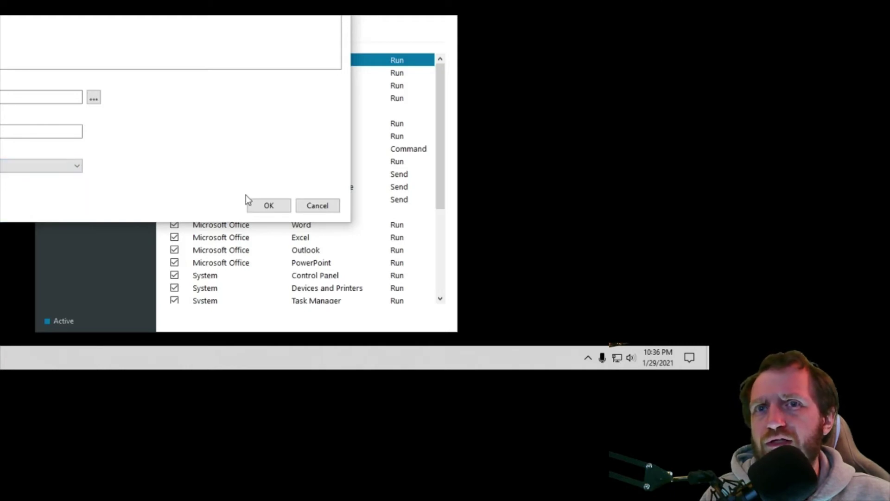
click(319, 207)
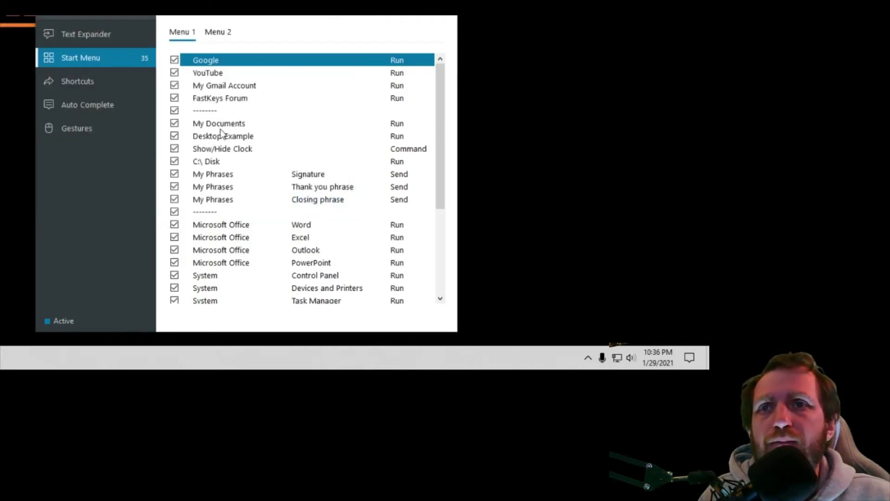
- Select the separator entry below FastKeys Forum and display the live FastKeys menu from the system tray for comparison
click(207, 114)
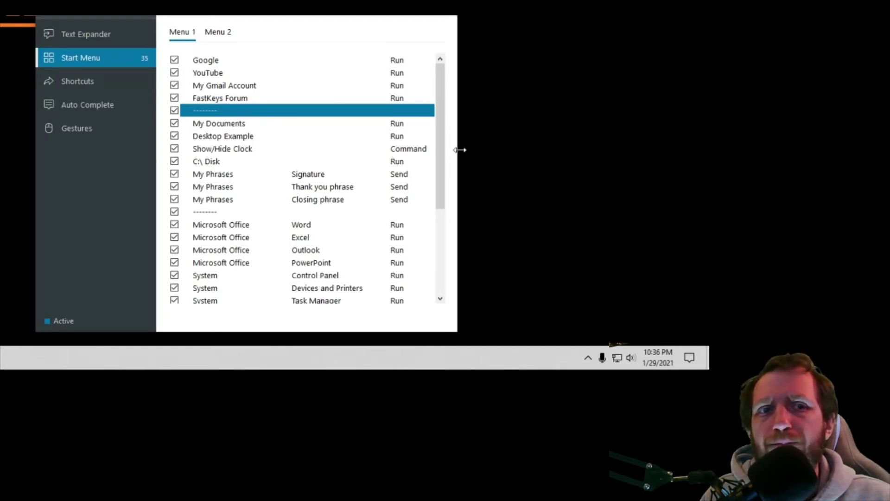
click(588, 356)
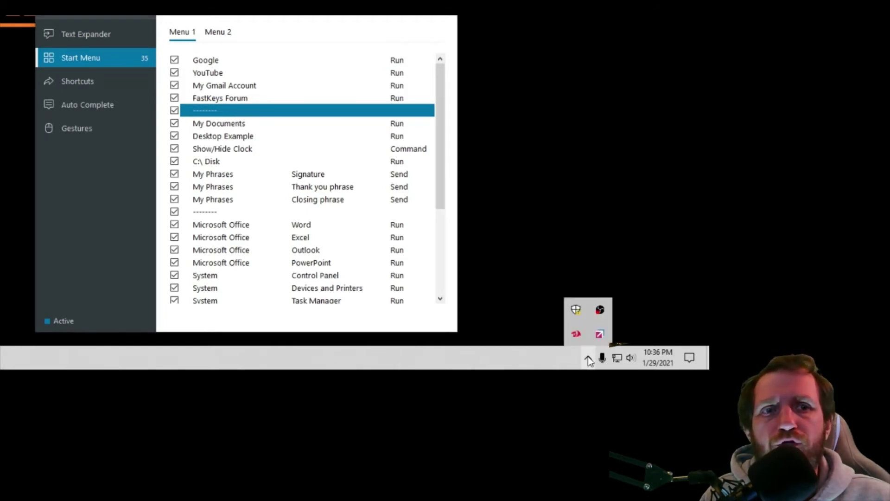
right_click(600, 335)
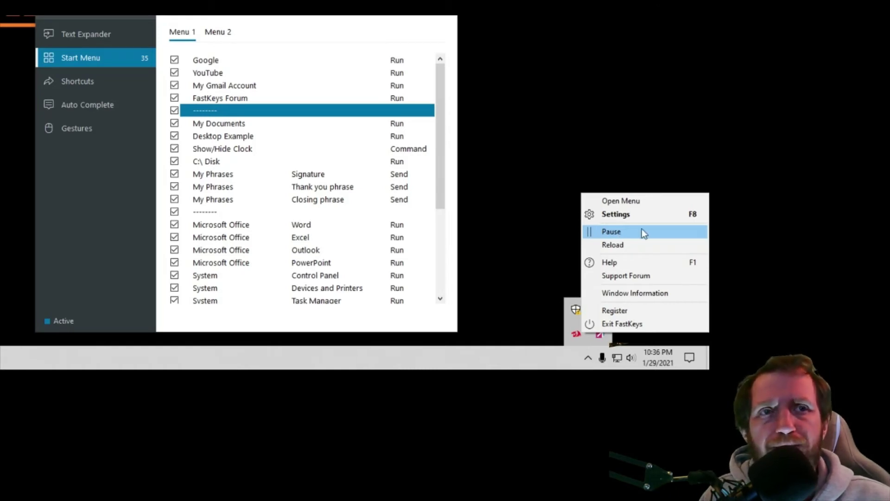
click(614, 202)
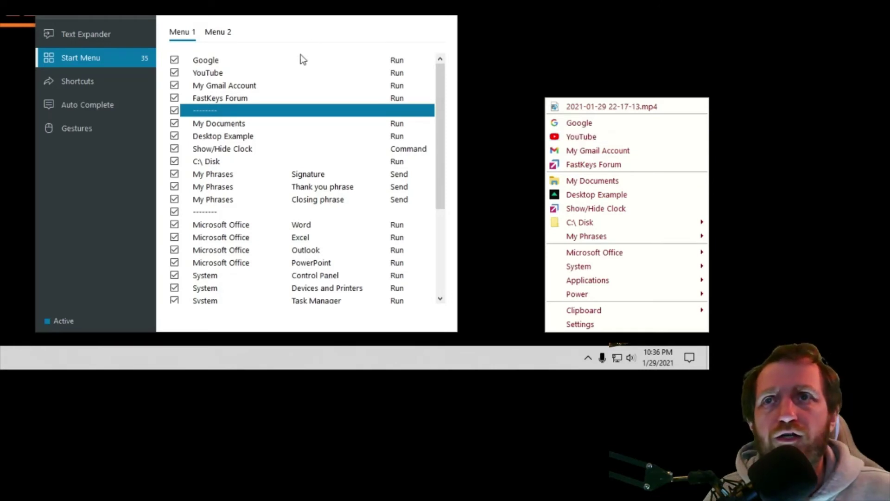
- View the YouTube entry's context options and the file selection dialog of an entry form, leaving both dialogs without saving
right_click(224, 73)
click(257, 88)
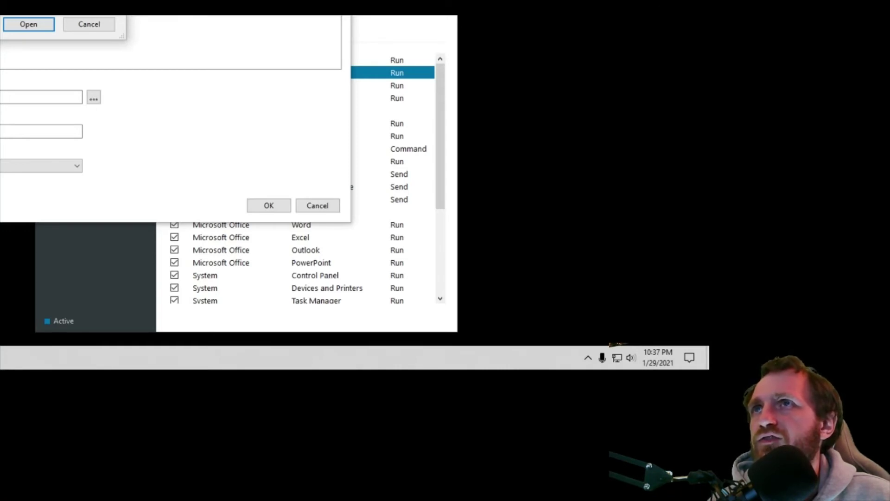
click(82, 23)
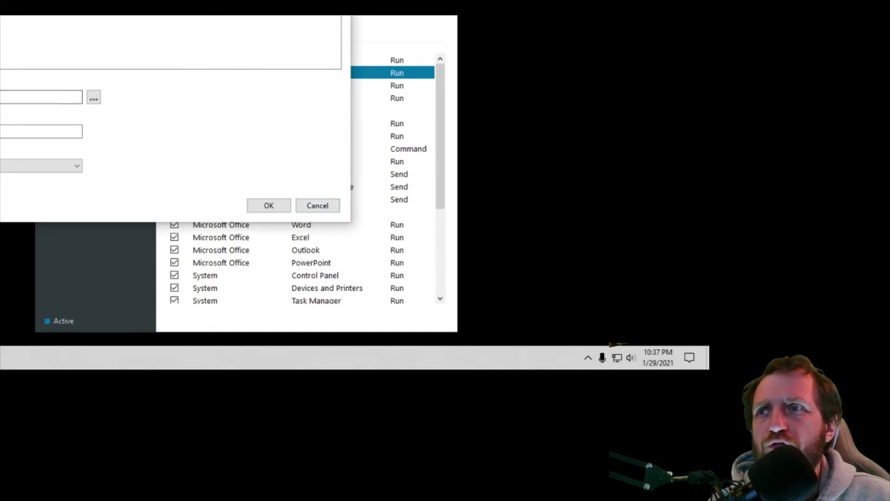
click(315, 208)
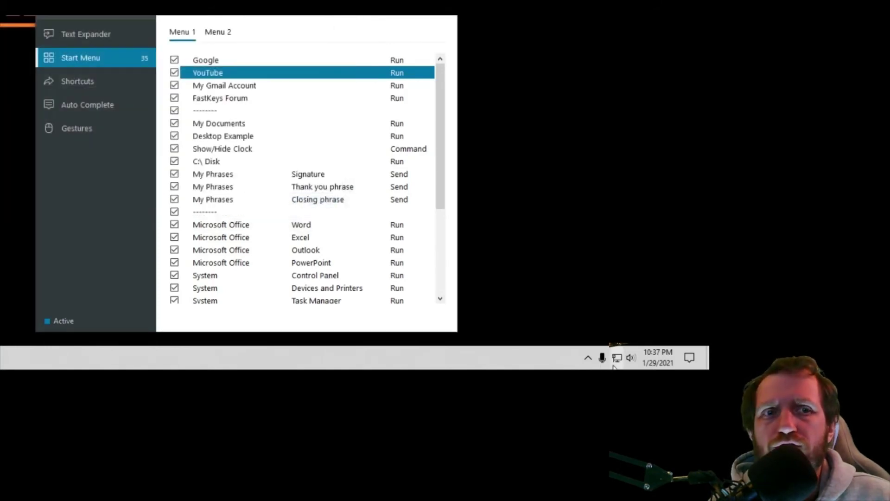
- Display the live FastKeys menu from the system tray again, compare its items with the Menu 1 list, and dismiss it
click(588, 357)
right_click(599, 332)
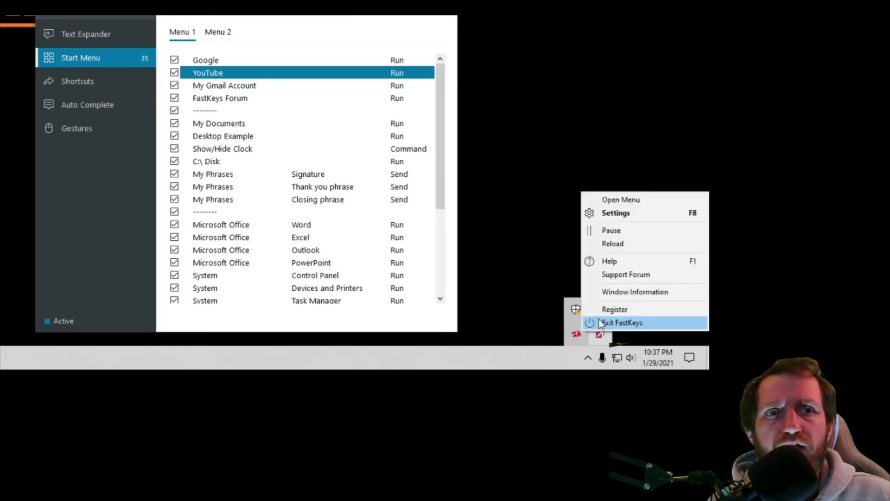
click(625, 203)
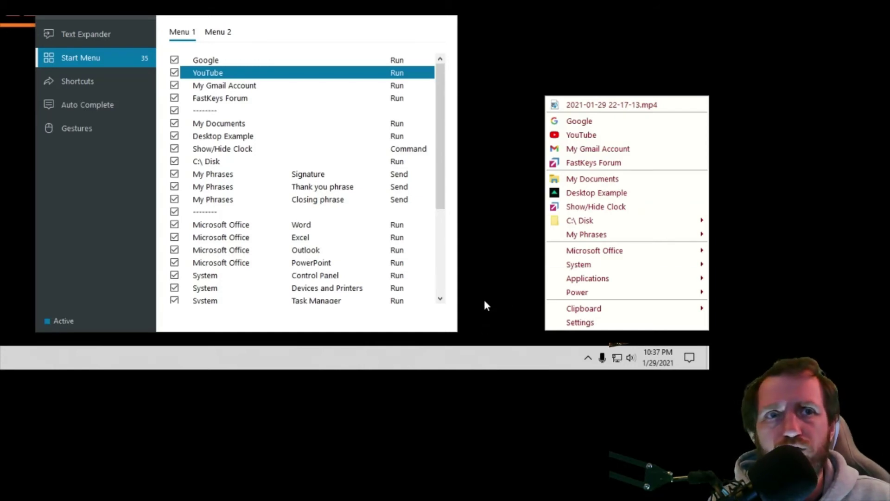
mouse_move(585, 260)
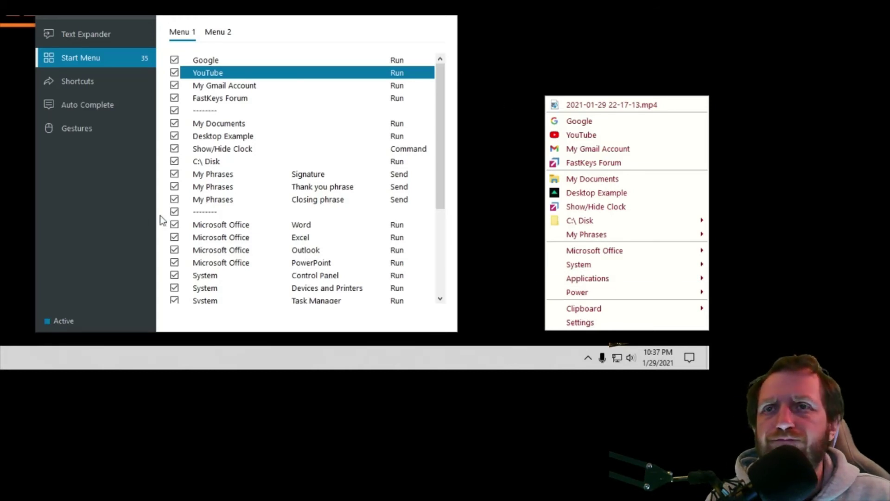
click(101, 211)
- Show the Shortcuts list, test the Alt + S shortcut for the Snipping Tool, and close the tool
click(80, 82)
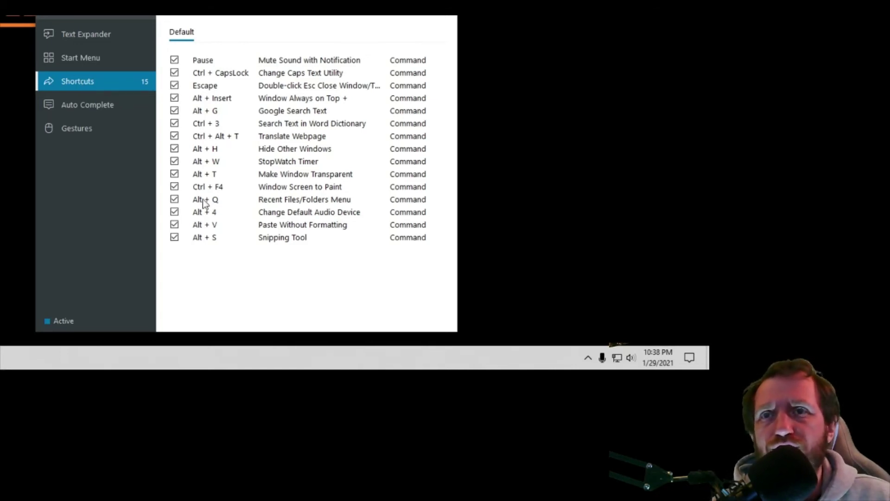
click(203, 239)
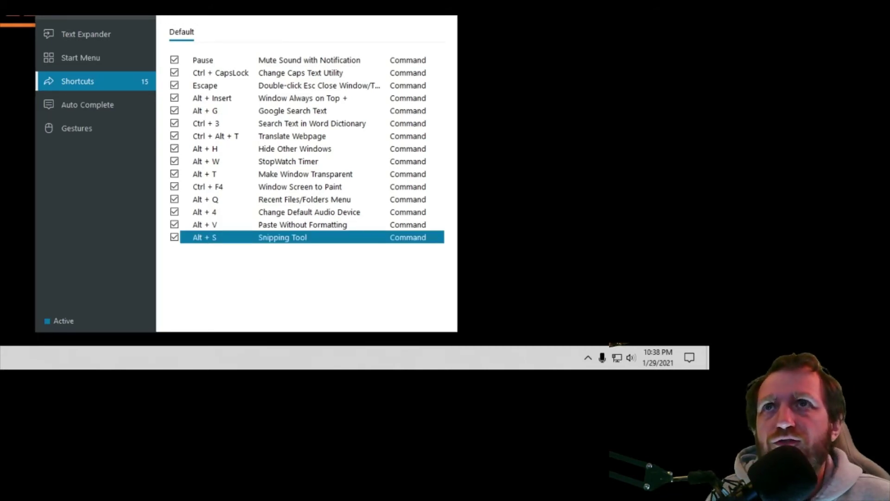
key(alt+s)
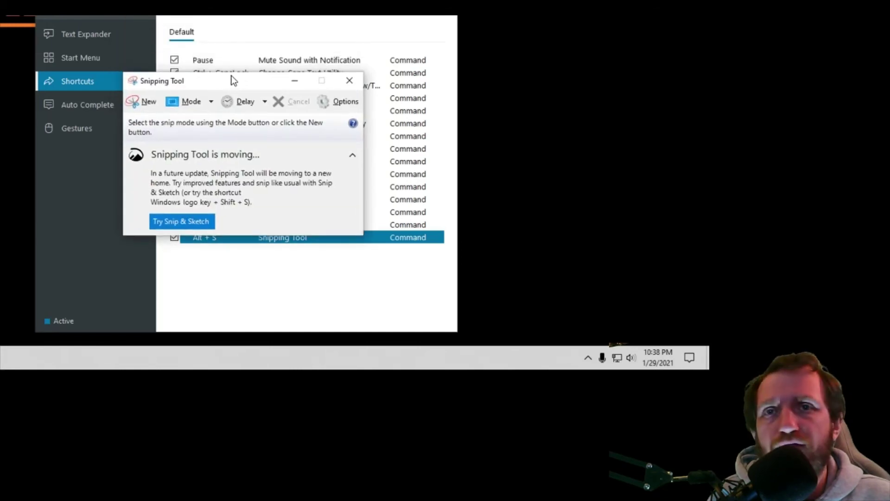
click(349, 81)
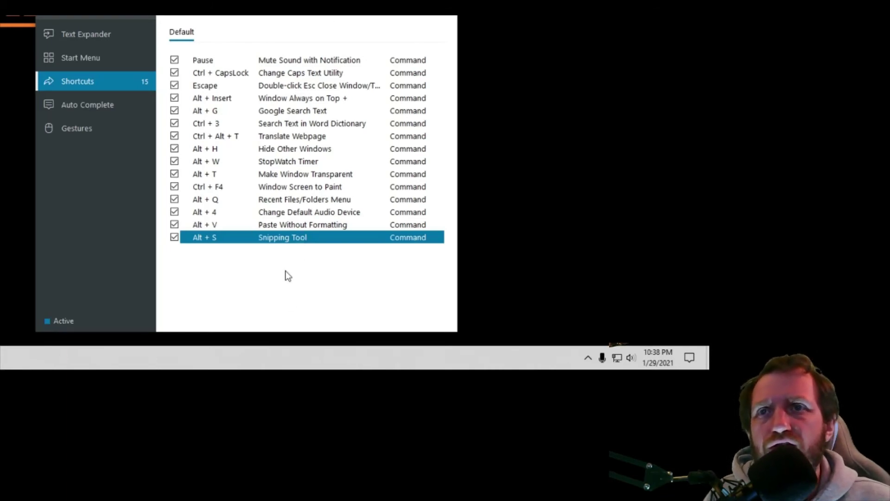
- Disable and re-enable the Google Search Text shortcut, and view the new-entry form without saving
click(175, 112)
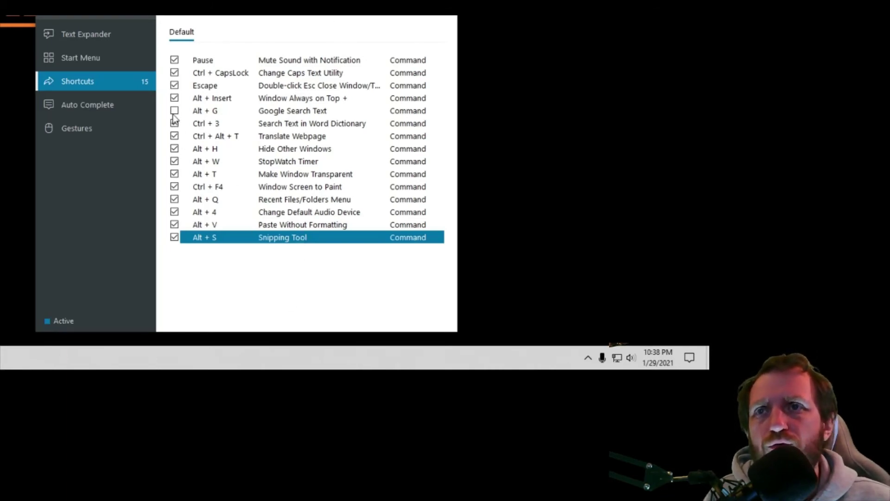
click(402, 22)
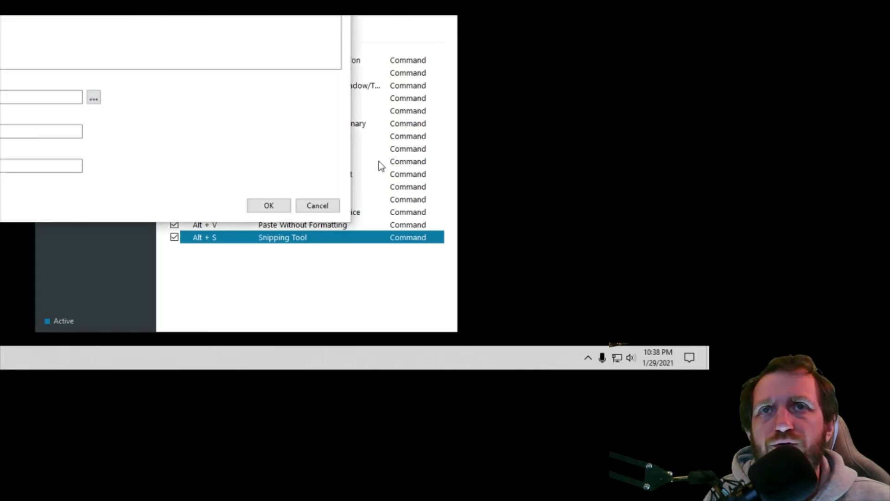
click(319, 207)
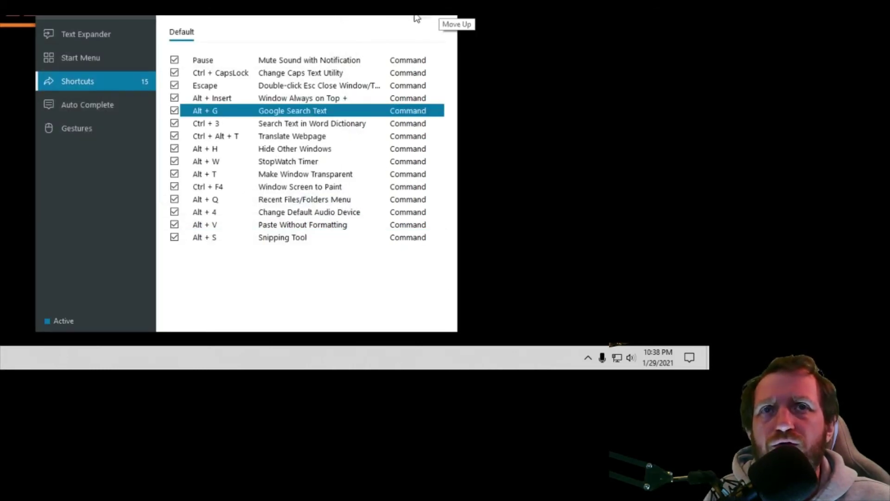
- Move the Google Search Text shortcut down four rows and back up three, placing it just below Search Text in Word Dictionary
click(430, 18)
click(430, 18)
click(430, 18)
click(430, 19)
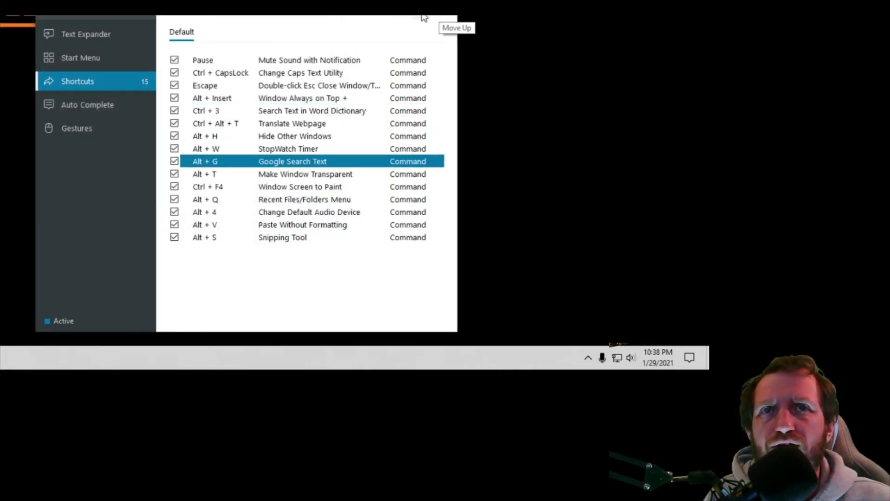
click(424, 17)
click(425, 18)
click(425, 18)
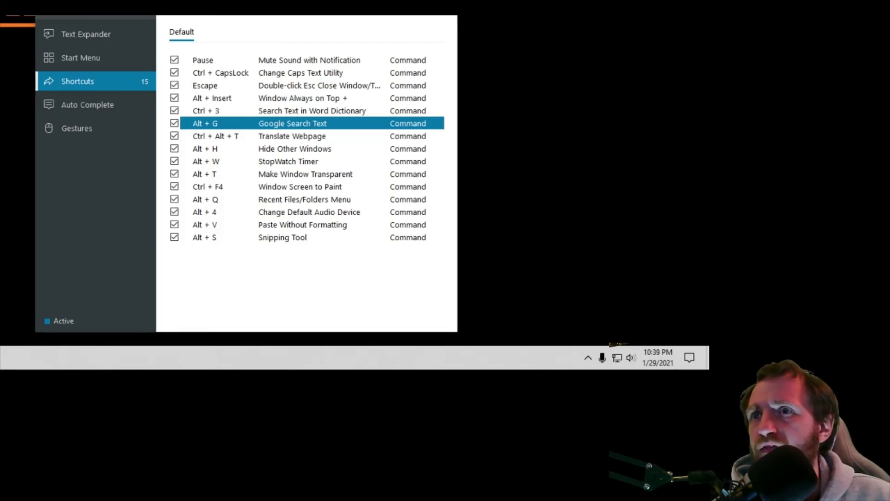
- Show the Auto Complete entries, enter "google" in a blank Notepad document, accept the Google suggestion, and close the web page it launches
click(110, 104)
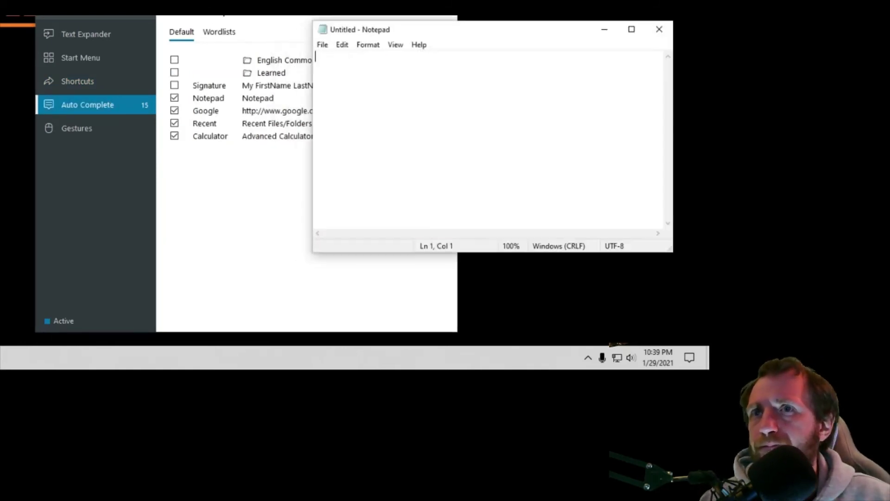
drag(375, 31, 399, 56)
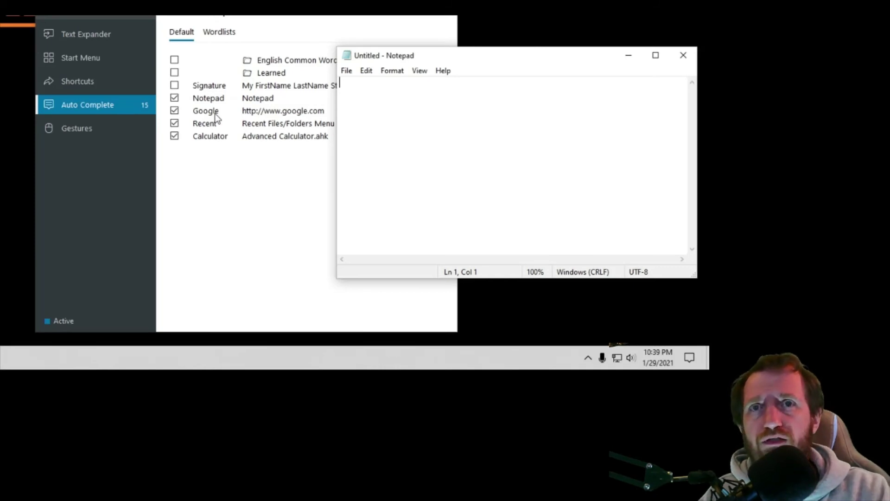
text(goo)
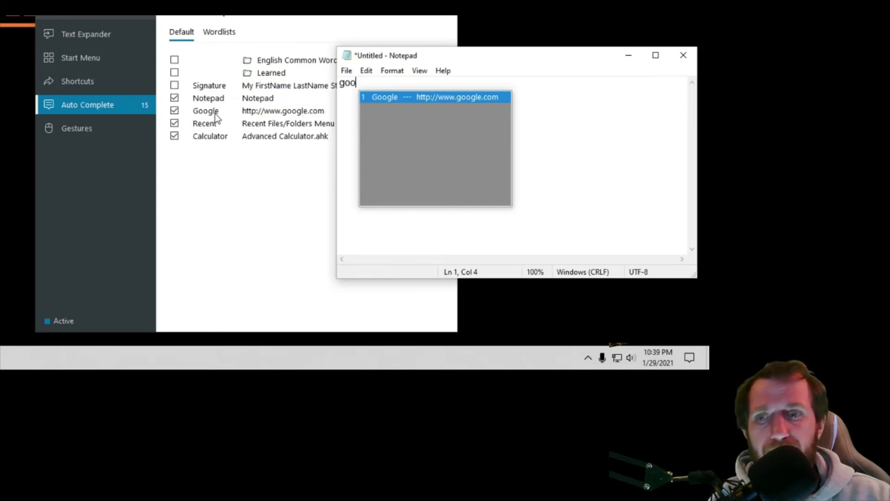
text(gle)
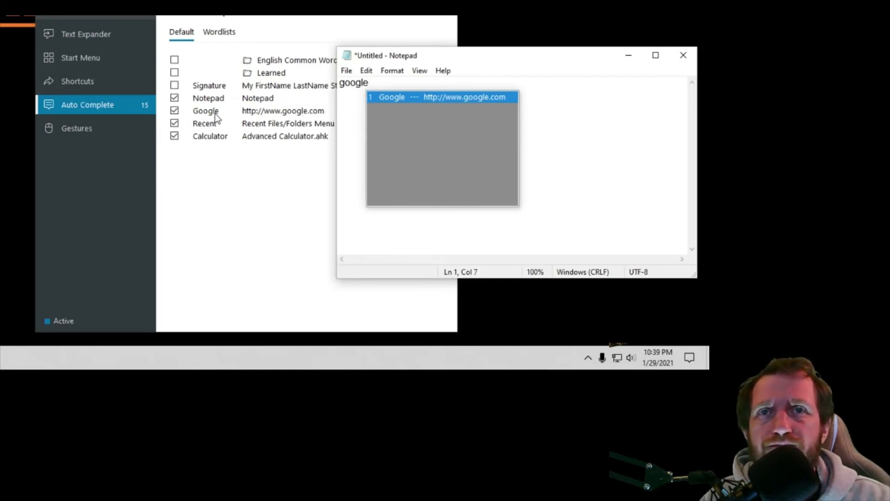
key(Return)
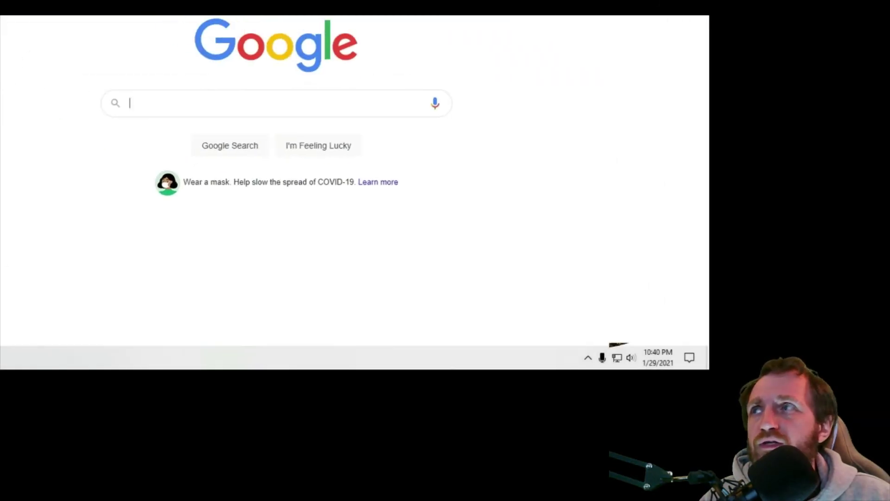
key(ctrl+w)
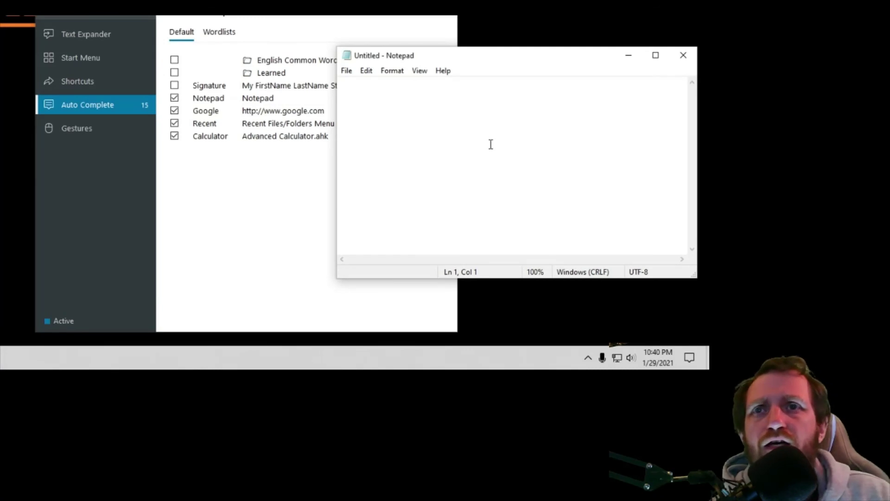
- Test the Google suggestion in Notepad twice more with "goog" and "goo", closing the Google page each time
text(goog)
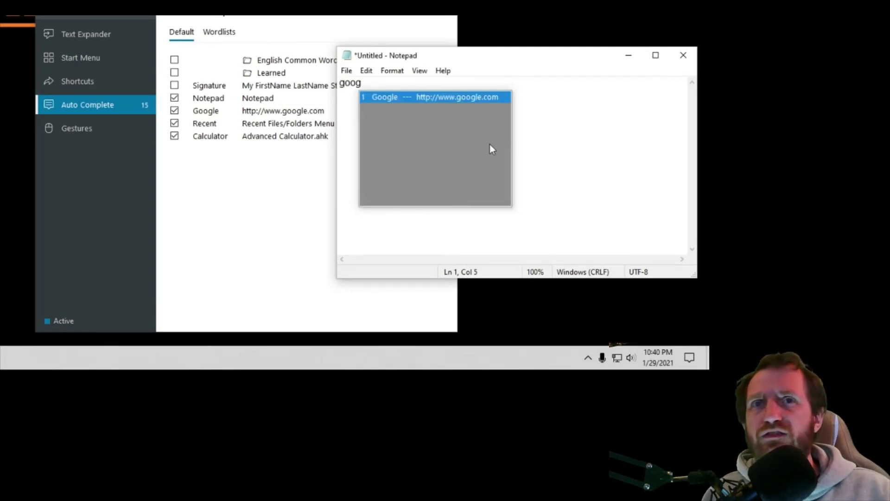
key(Return)
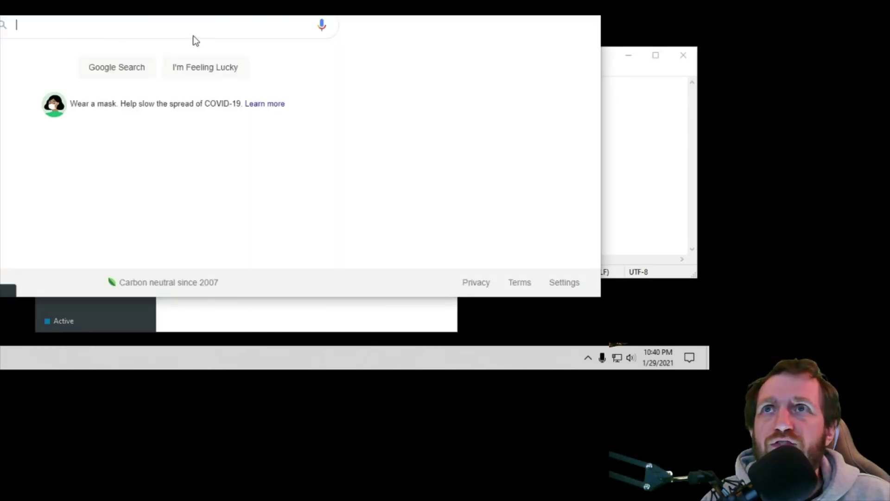
key(ctrl+w)
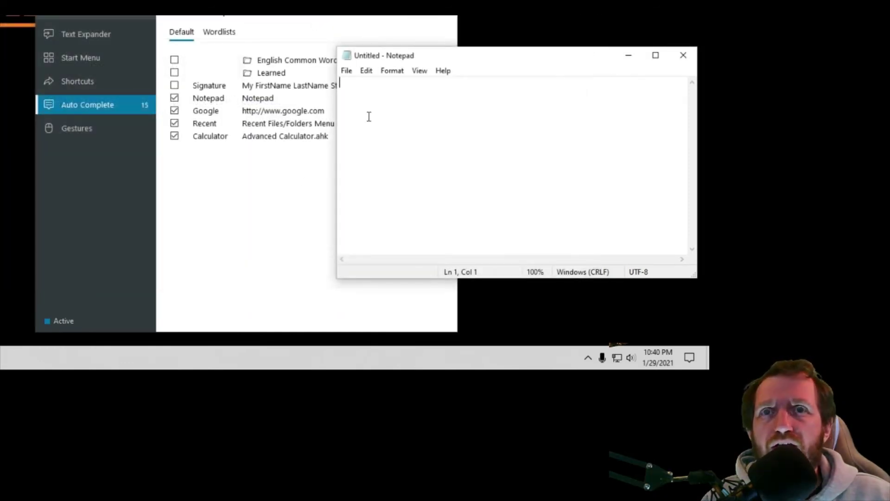
text(goo)
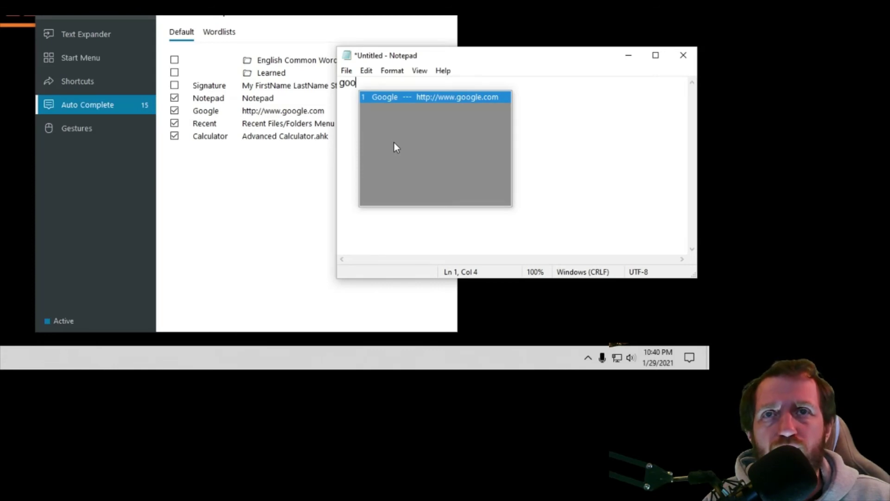
key(Escape)
key(ctrl+z)
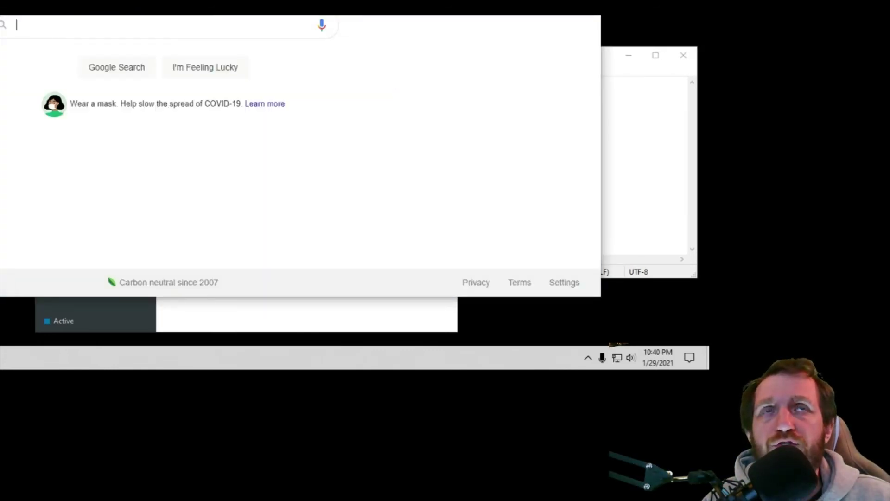
key(ctrl+w)
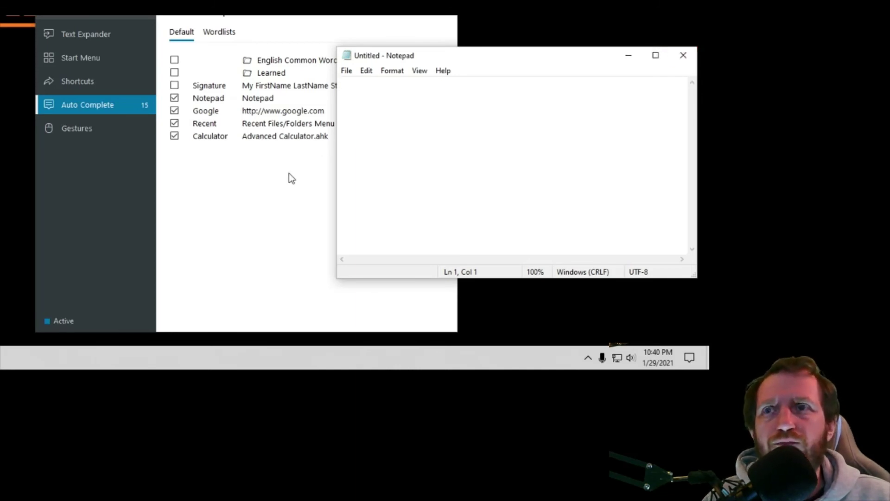
- Switch back to the FastKeys window, show the default mouse gestures, and select the Minimize Active Window gesture
click(138, 161)
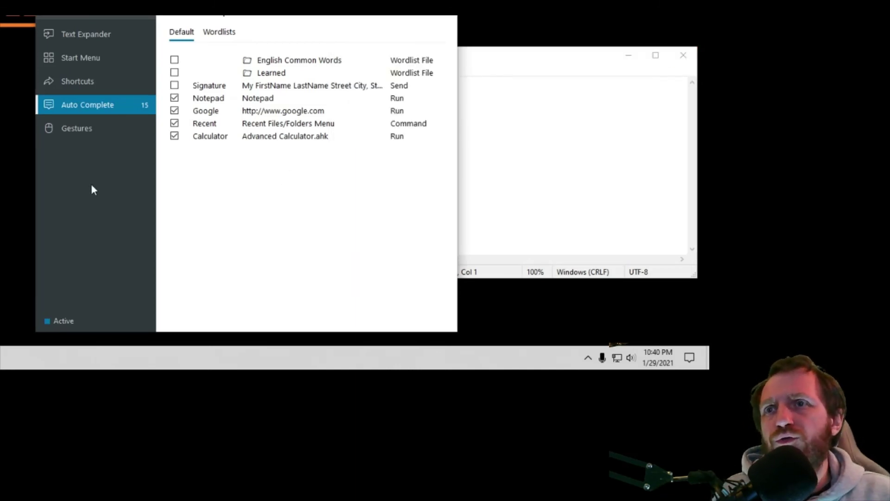
click(79, 128)
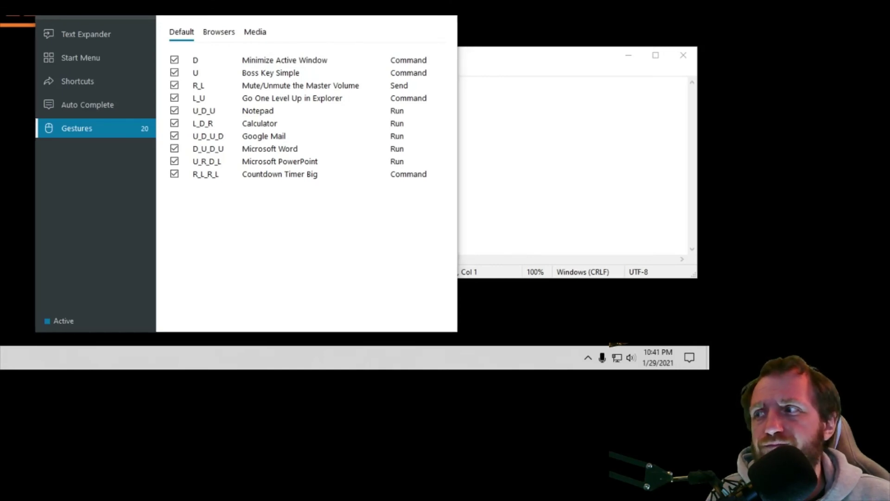
key(Down)
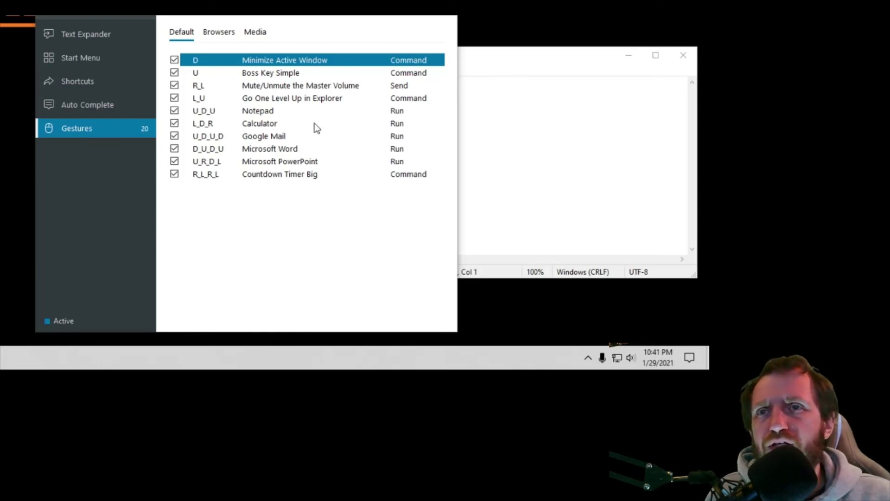
- Try re-recording the Minimize Active Window gesture in its edit form, and close the form without saving the changes
right_click(215, 61)
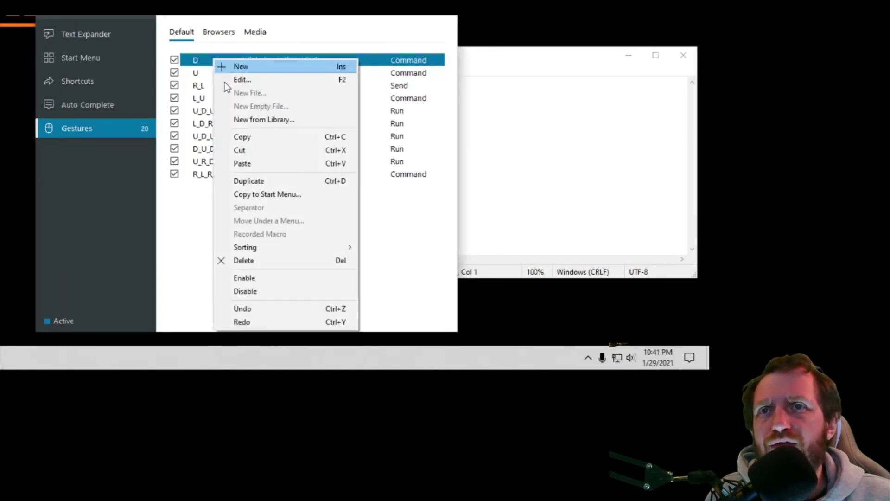
click(251, 80)
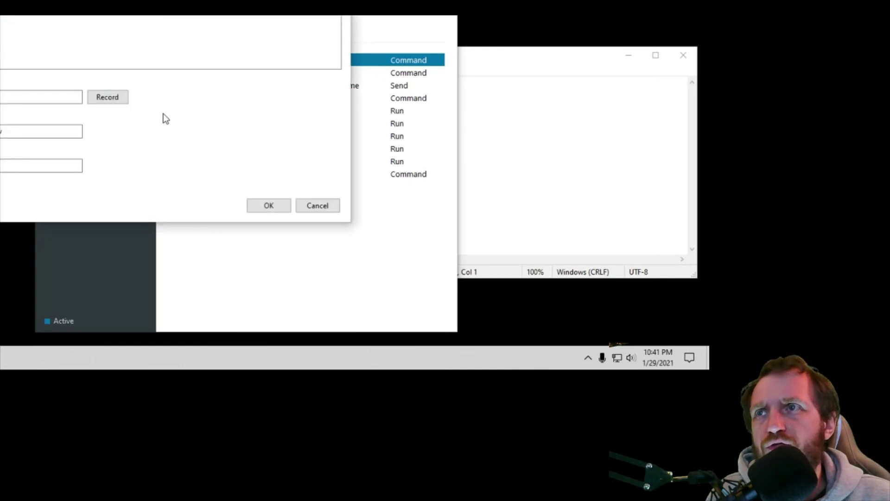
click(111, 99)
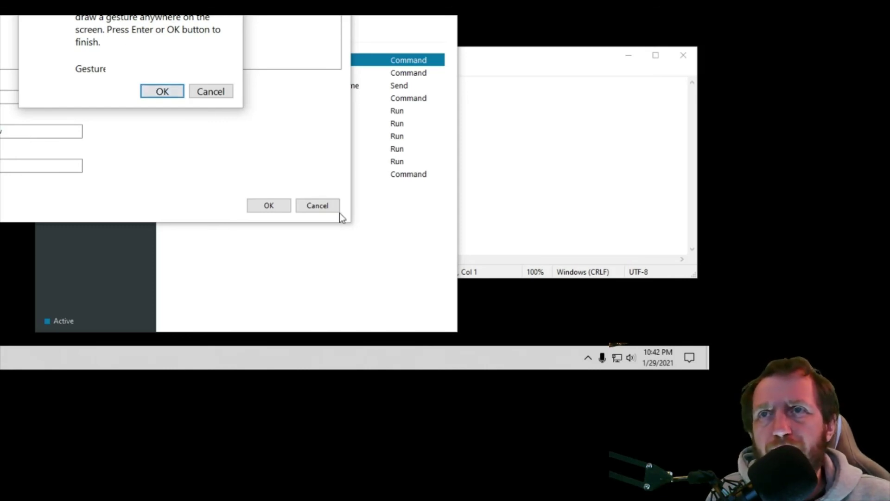
click(171, 98)
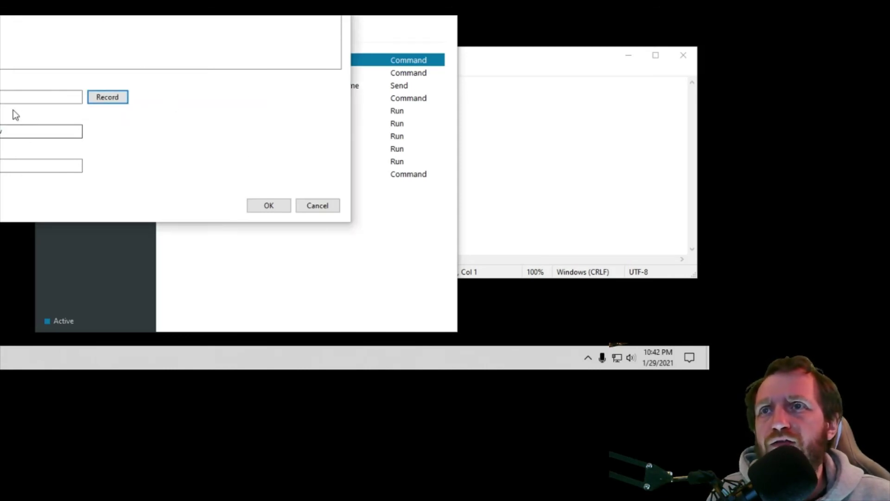
click(308, 207)
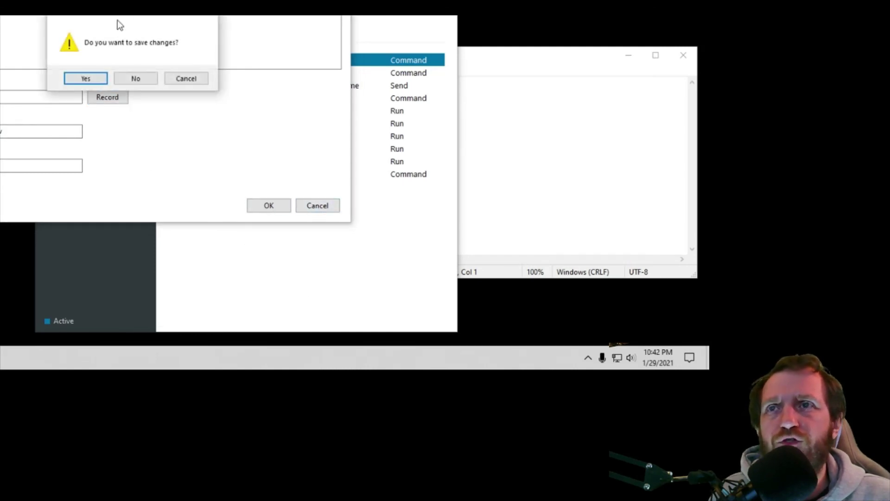
click(133, 79)
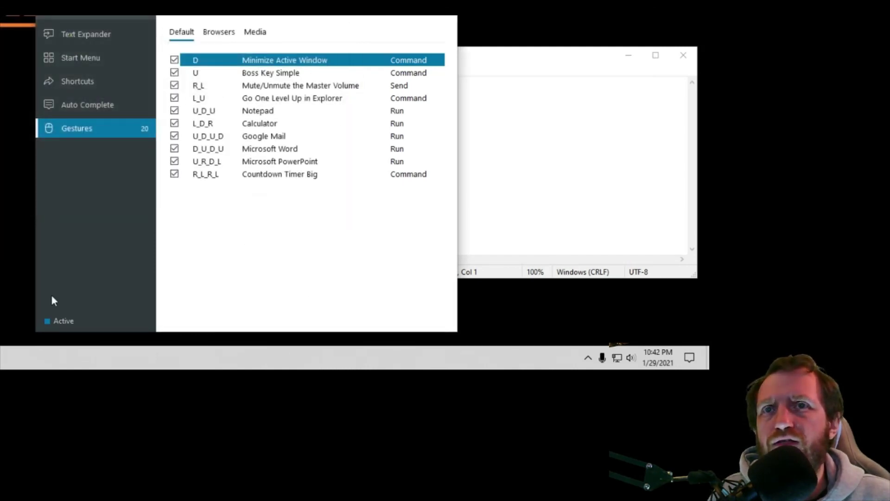
click(283, 250)
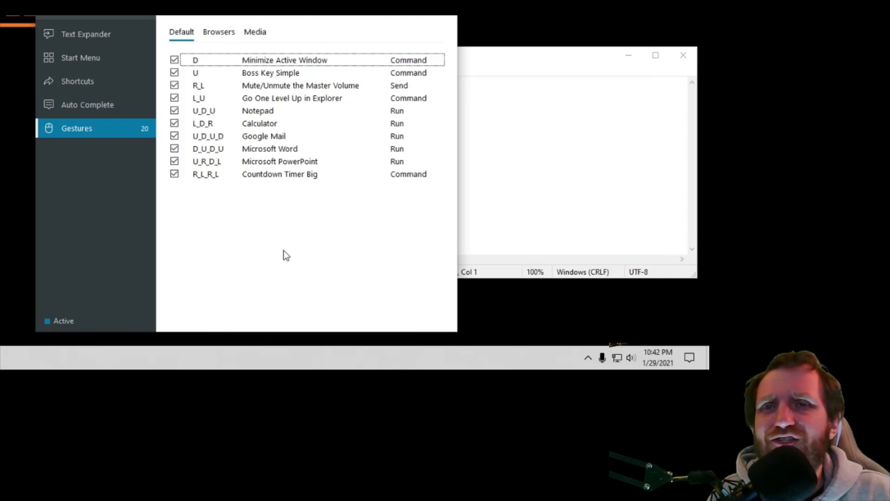